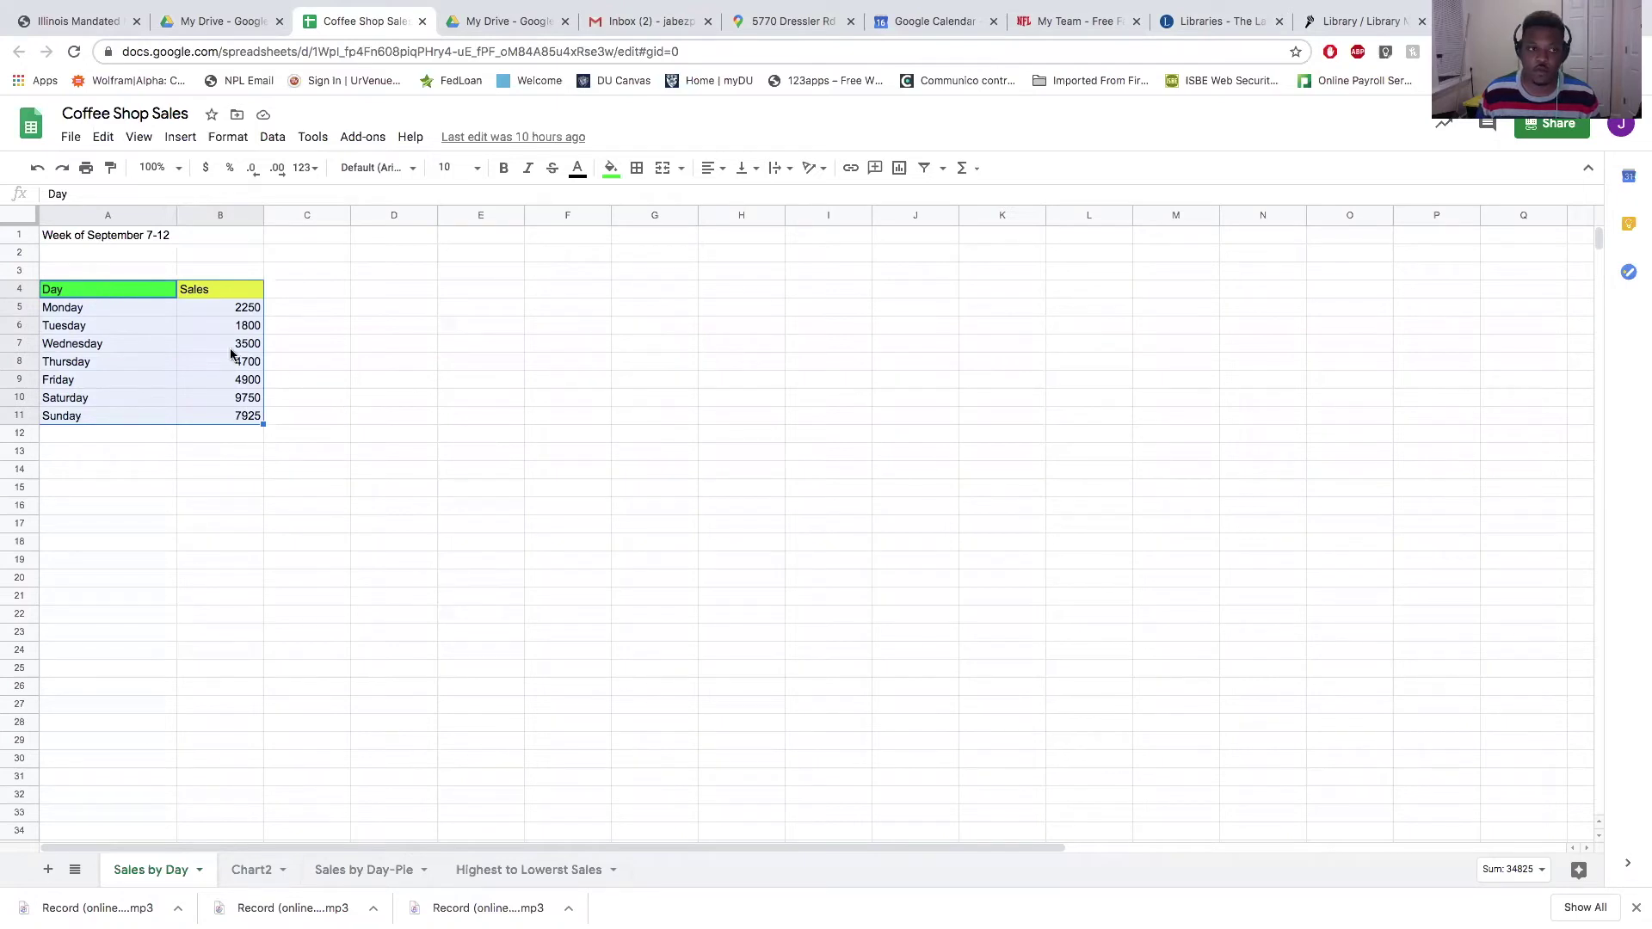
# - Insert a chart from the Day and Sales table in A4:B11 and change its type to a pie chart
pyautogui.moveTo(105, 289); pyautogui.dragTo(212, 418)
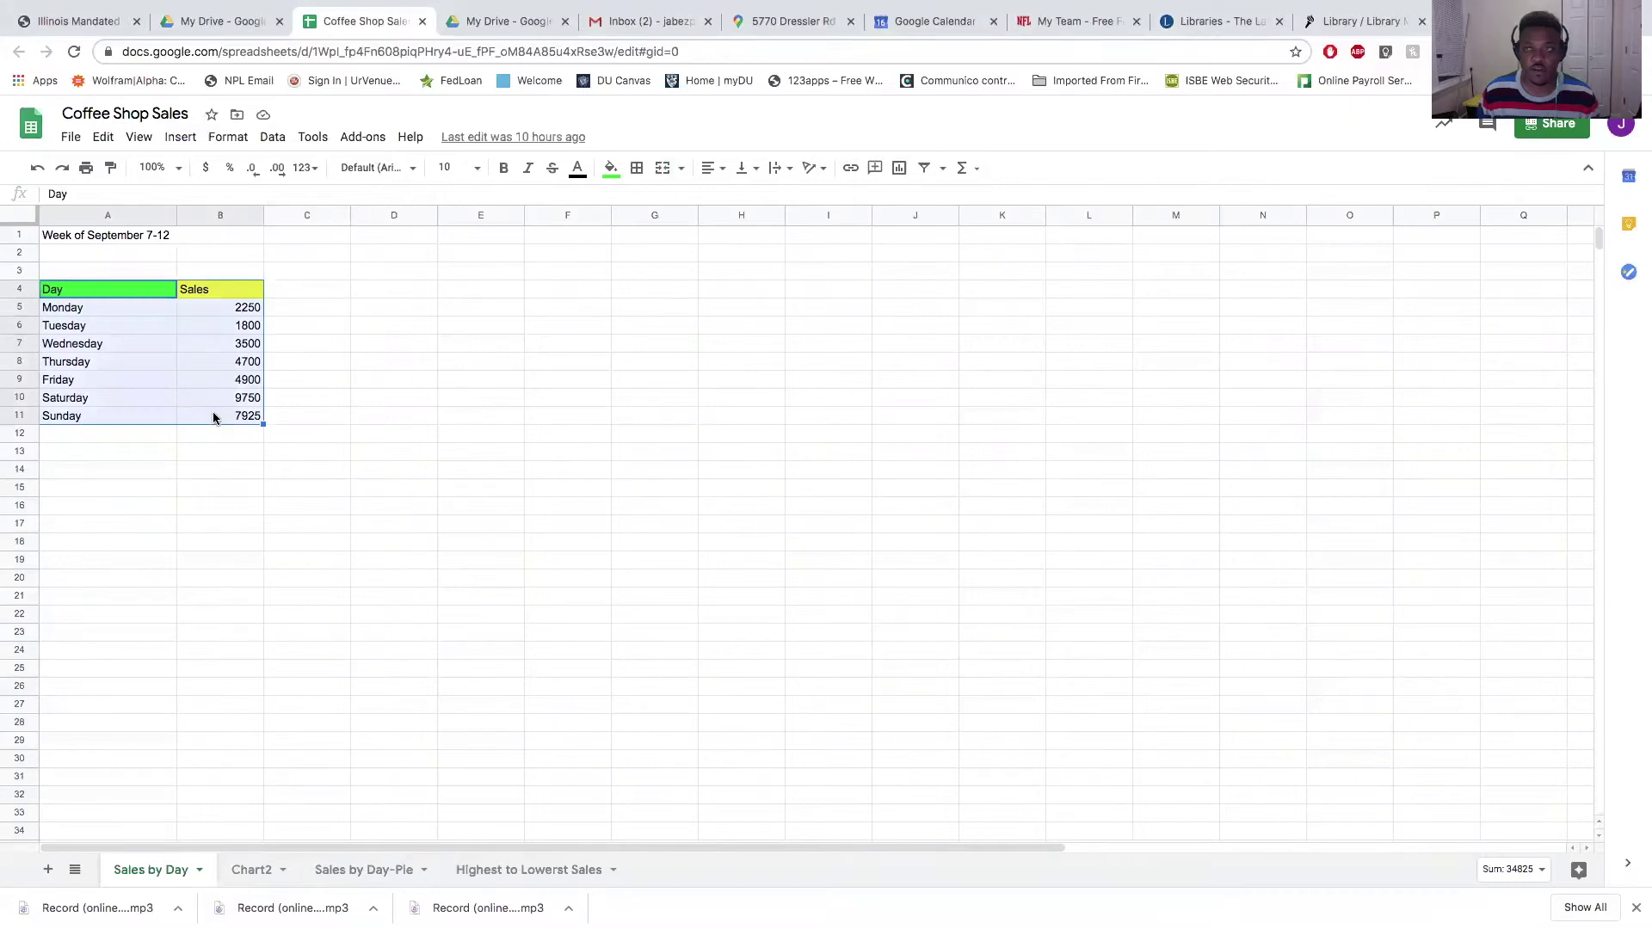
pyautogui.click(187, 141)
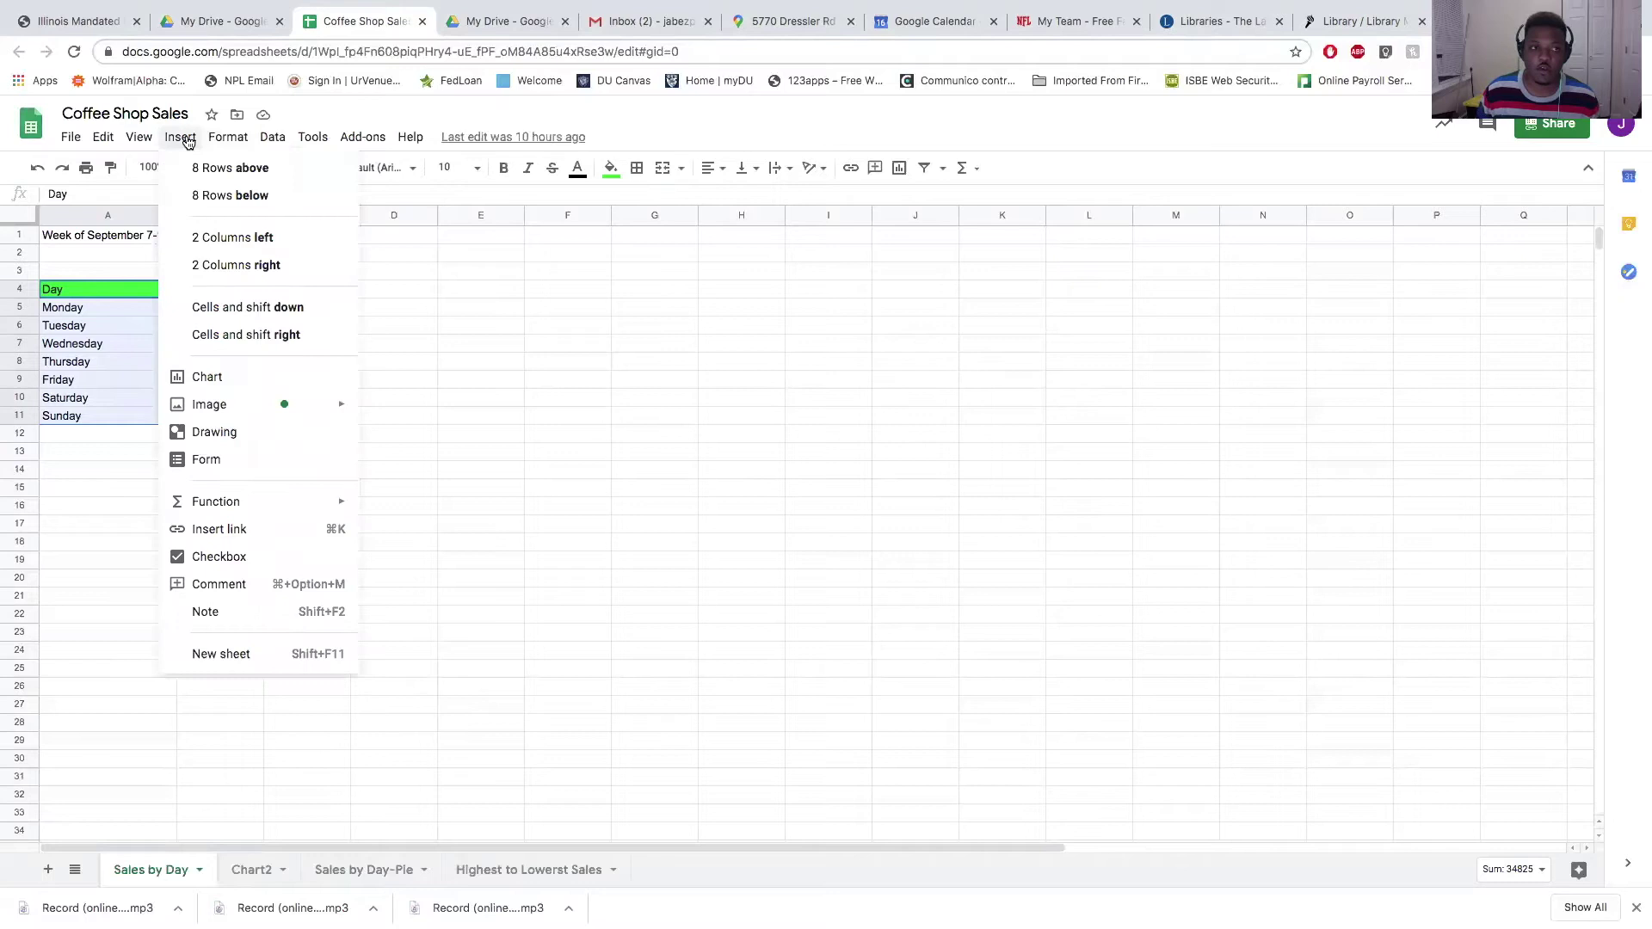
pyautogui.click(230, 379)
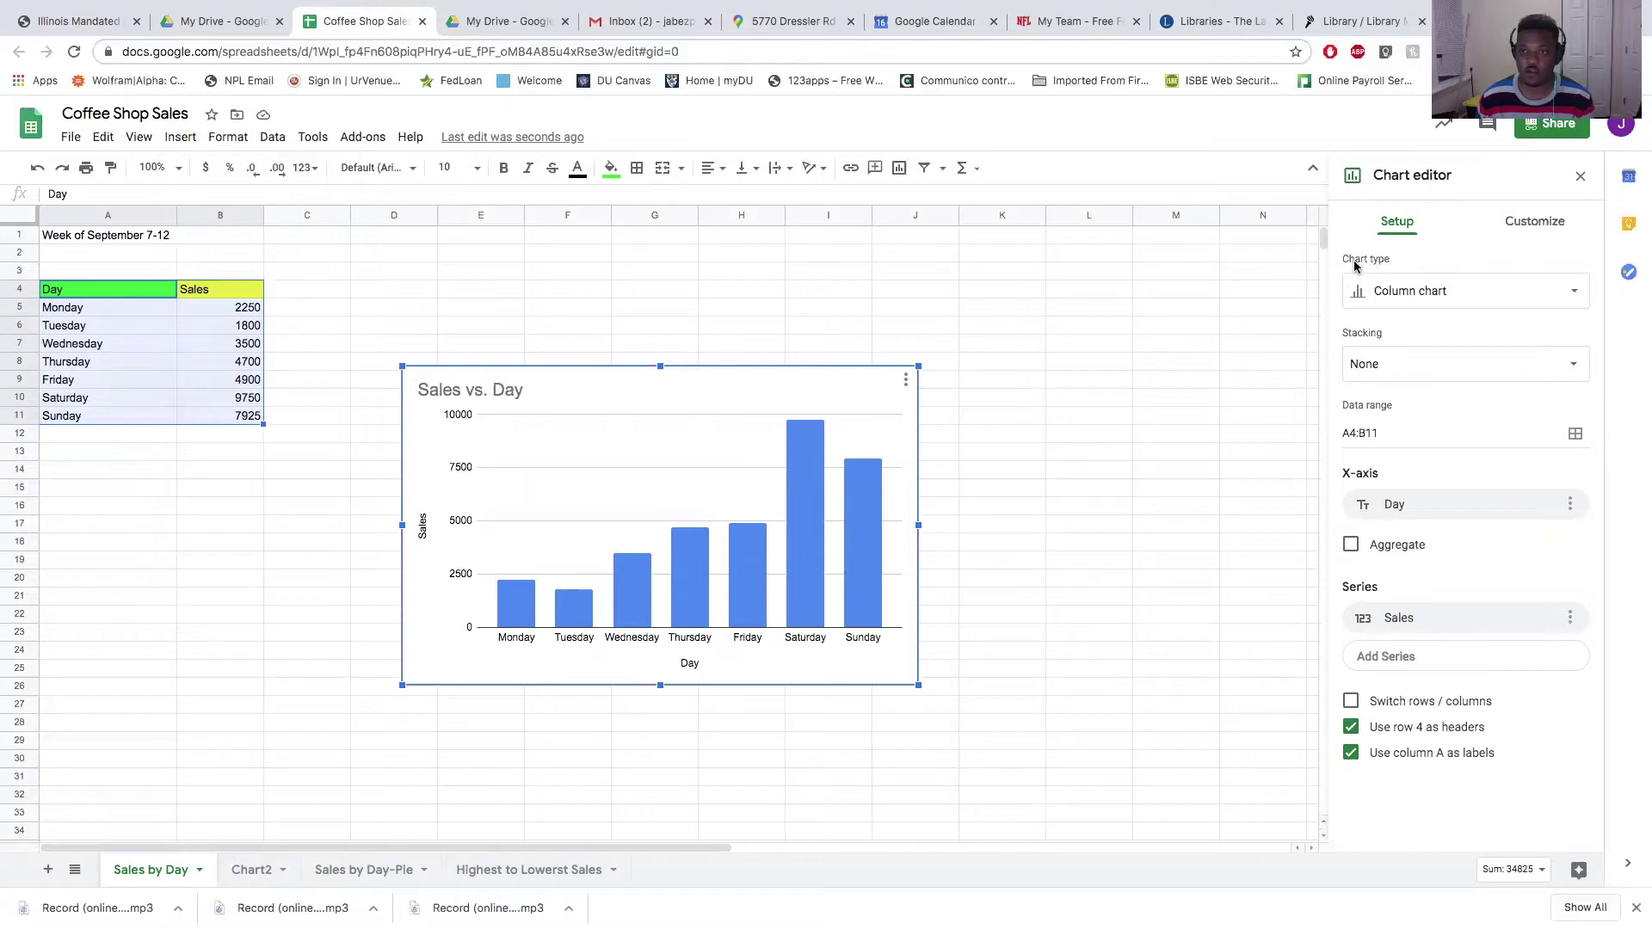
pyautogui.click(1437, 296)
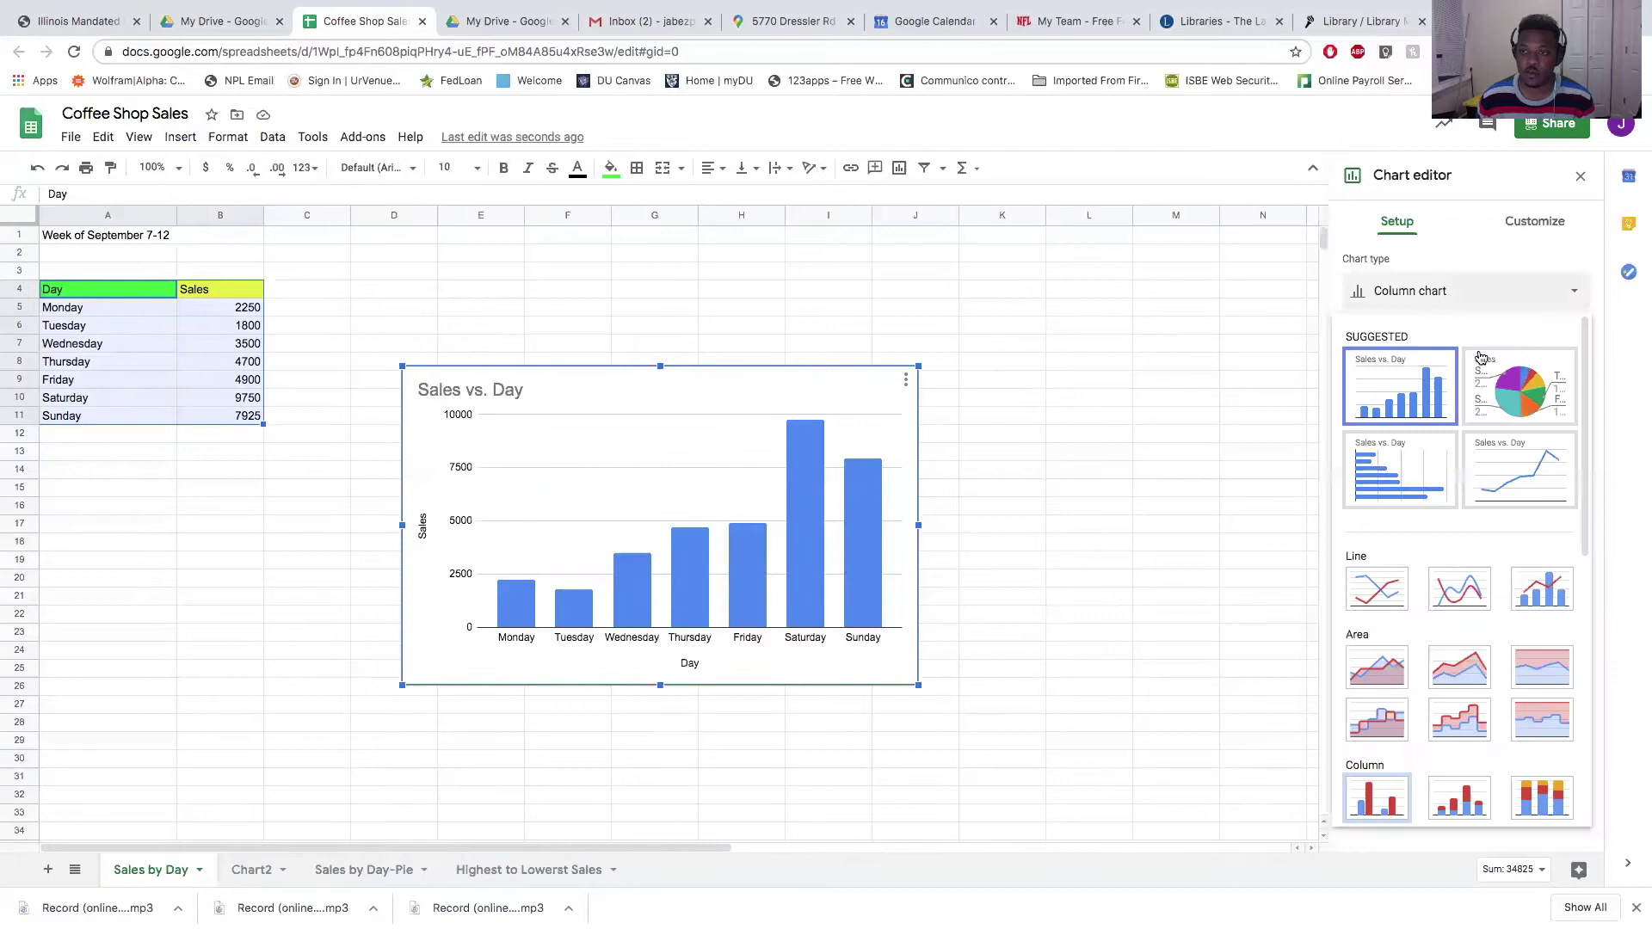
pyautogui.click(1537, 397)
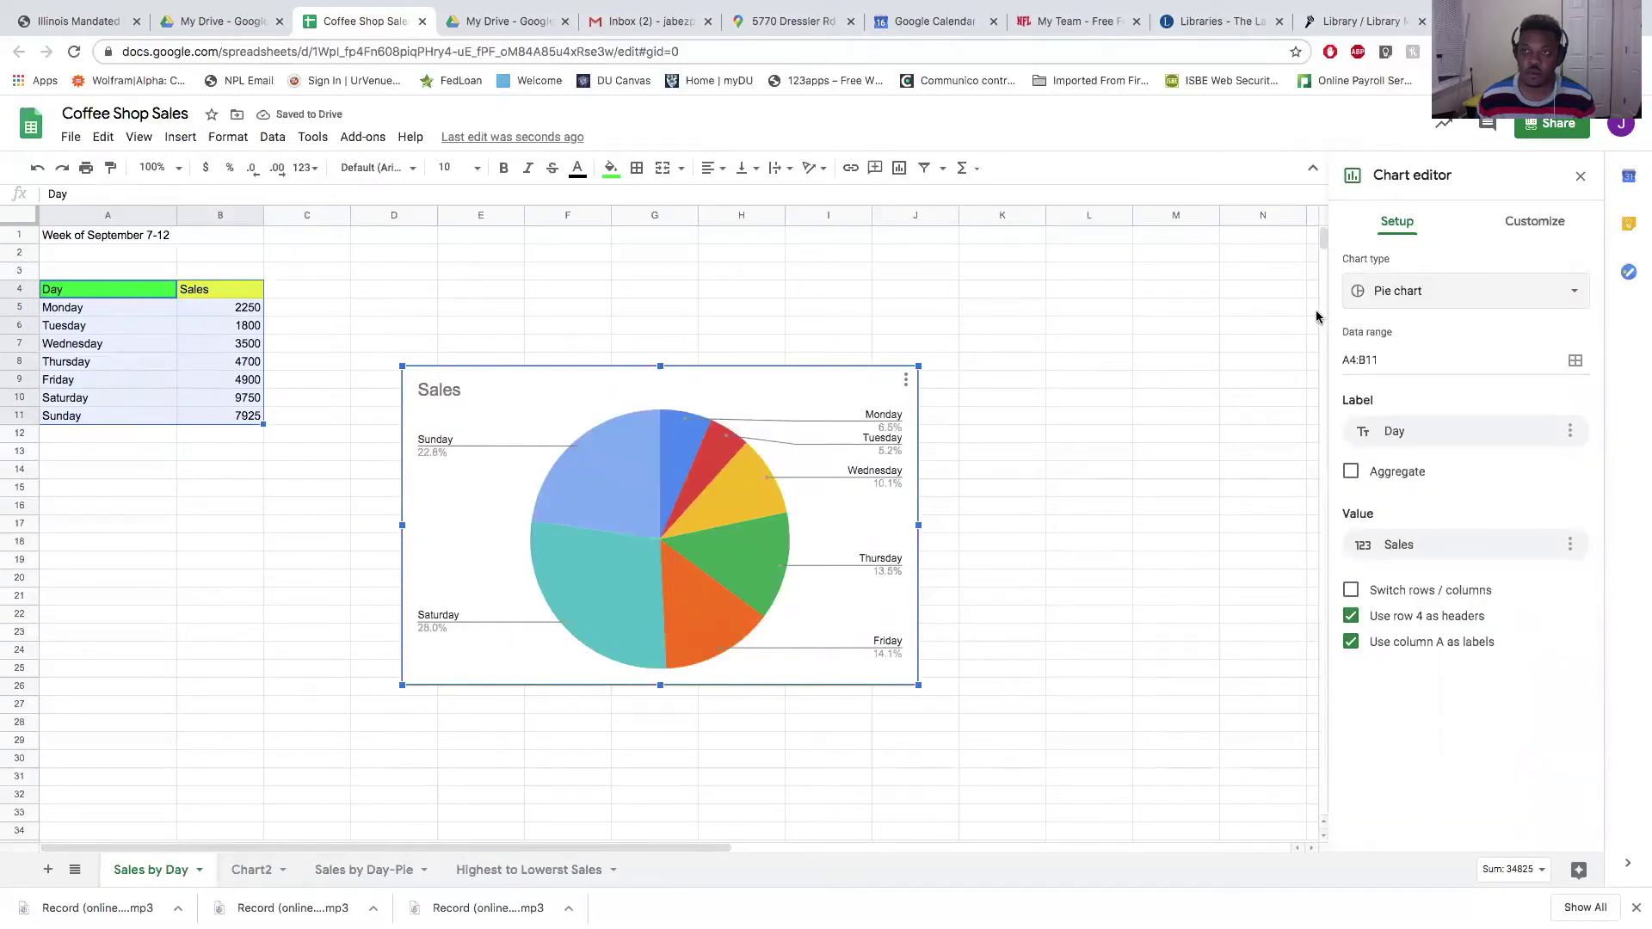
# - Change the pie chart's title to "Week of September 7-12"
pyautogui.doubleClick(458, 392)
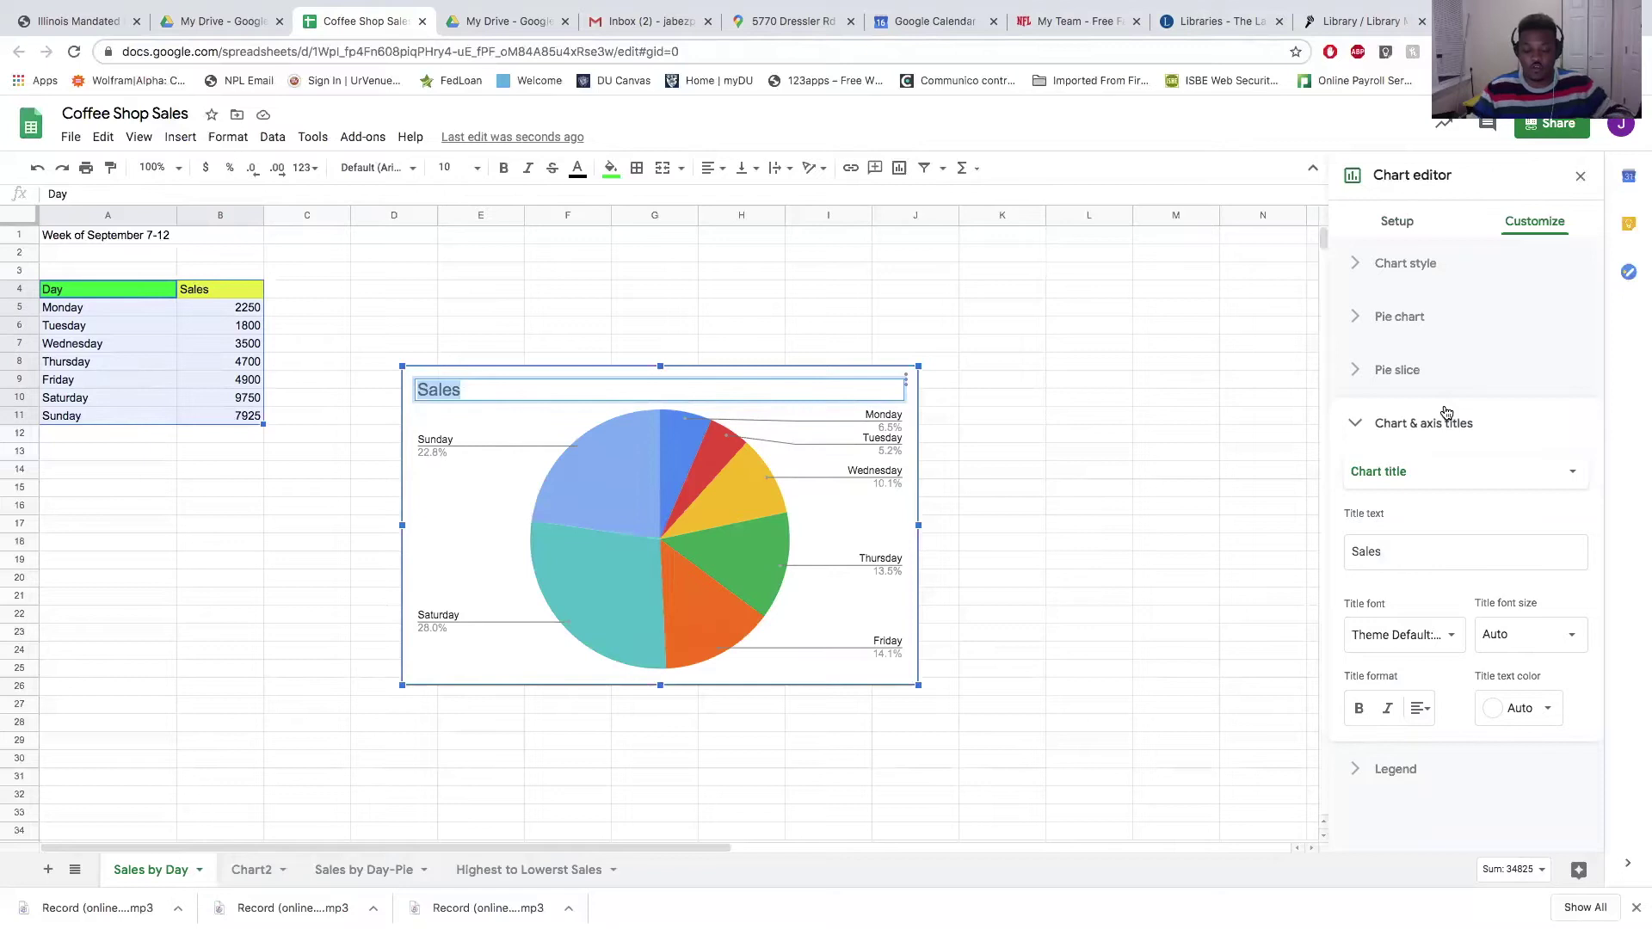
pyautogui.write('Week of S')
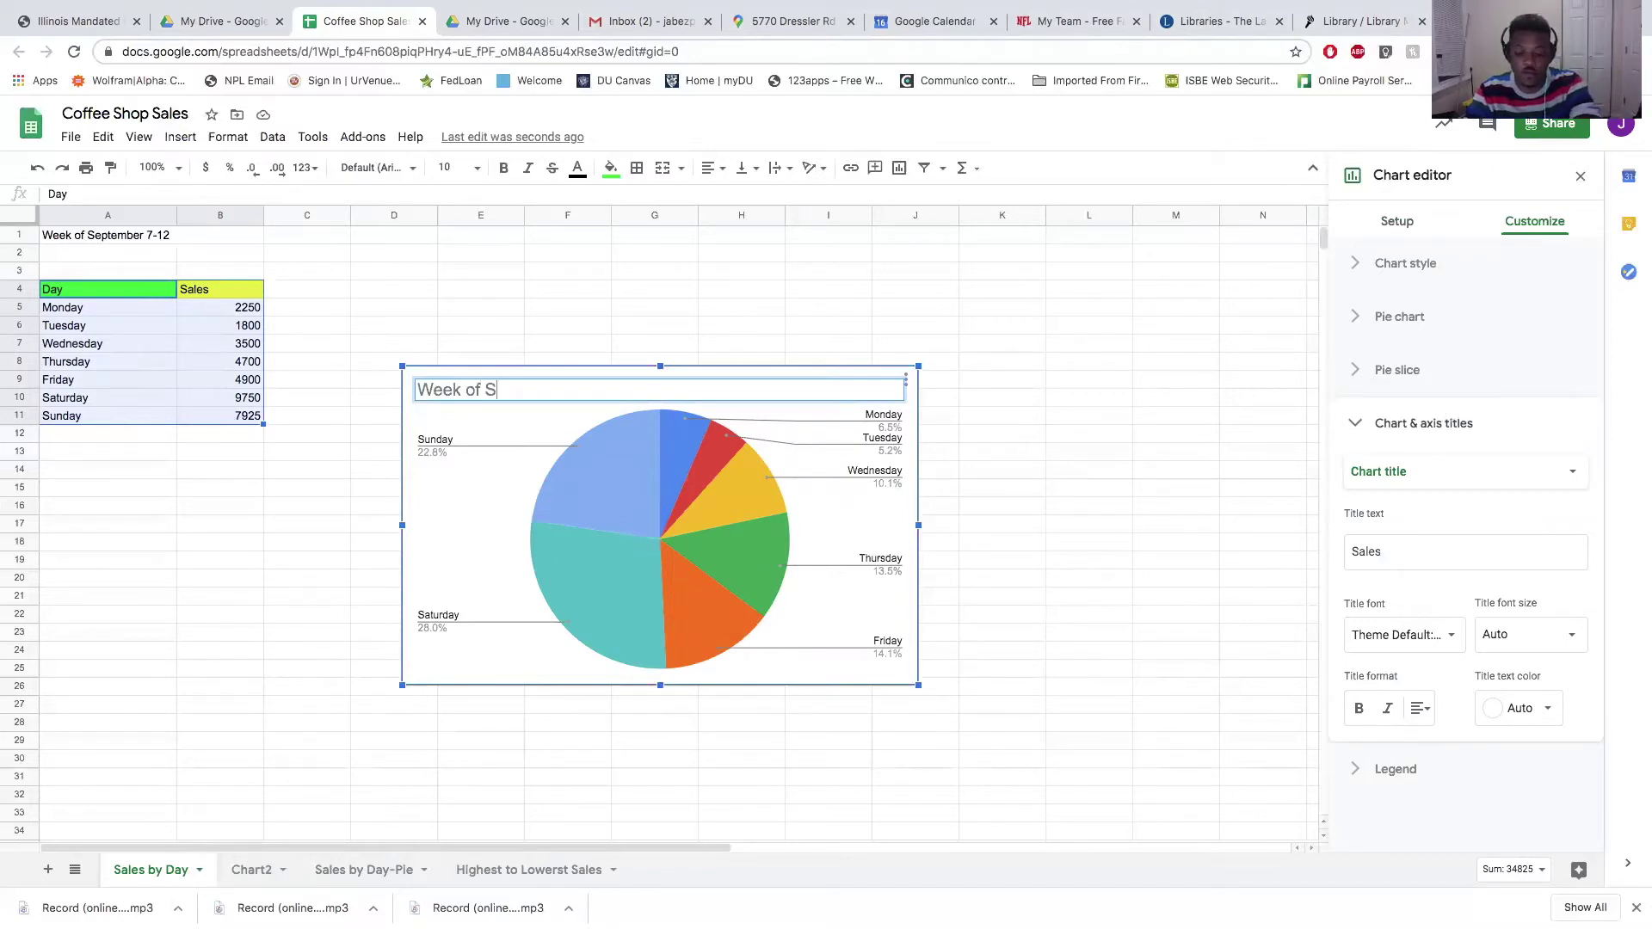
pyautogui.write('eptember 7-1')
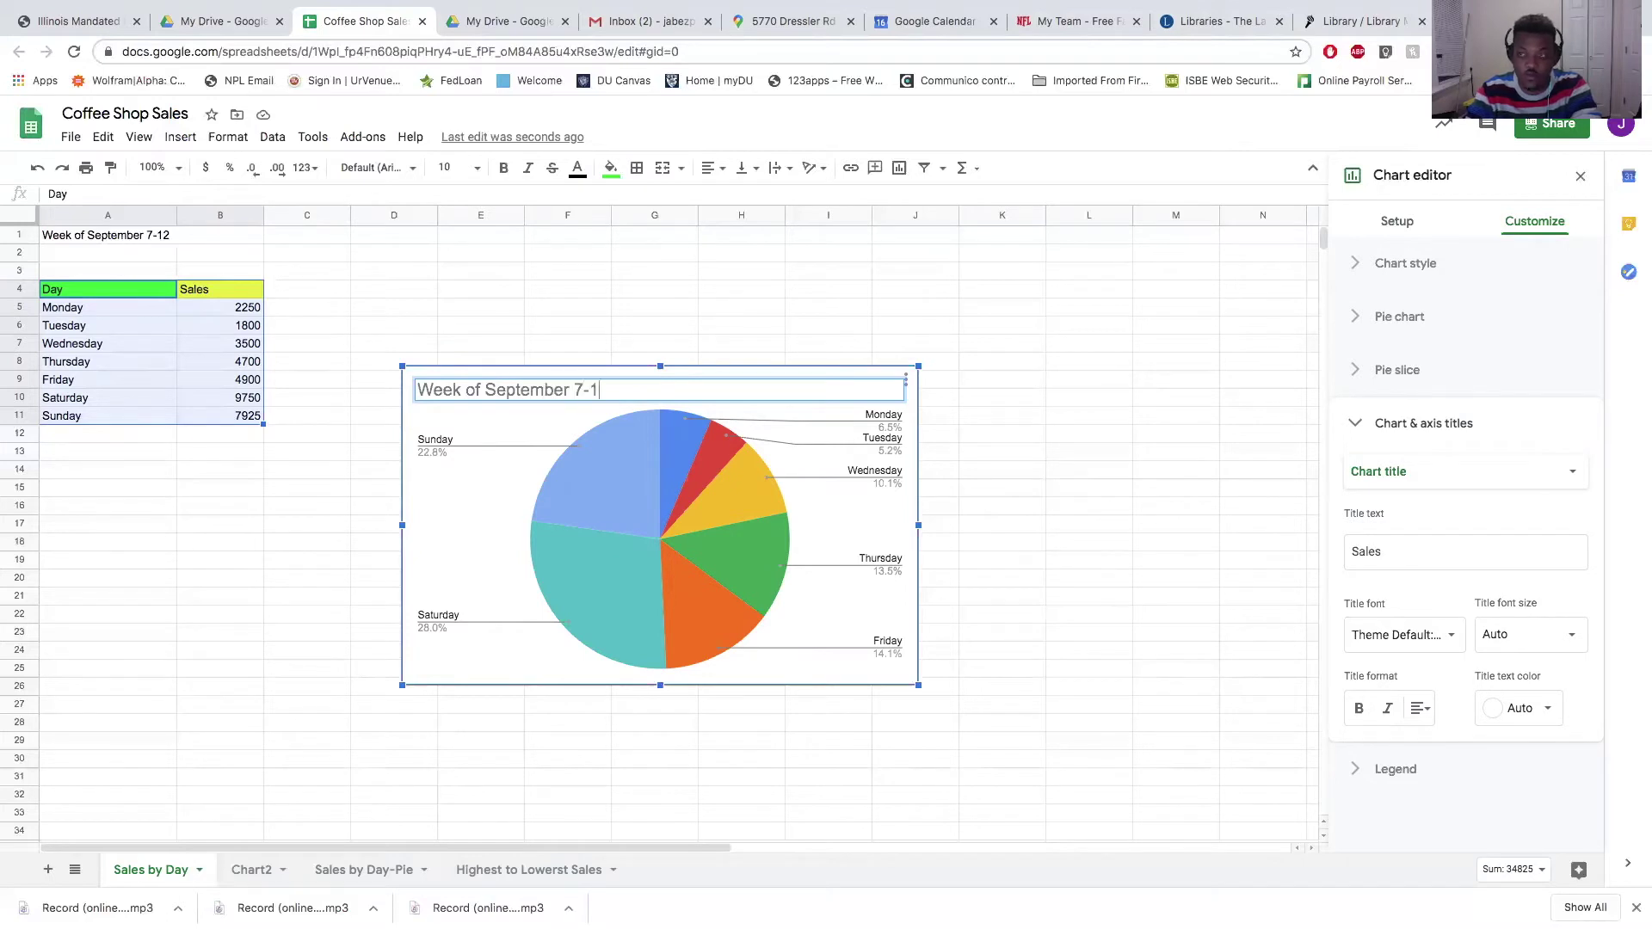
pyautogui.write('2')
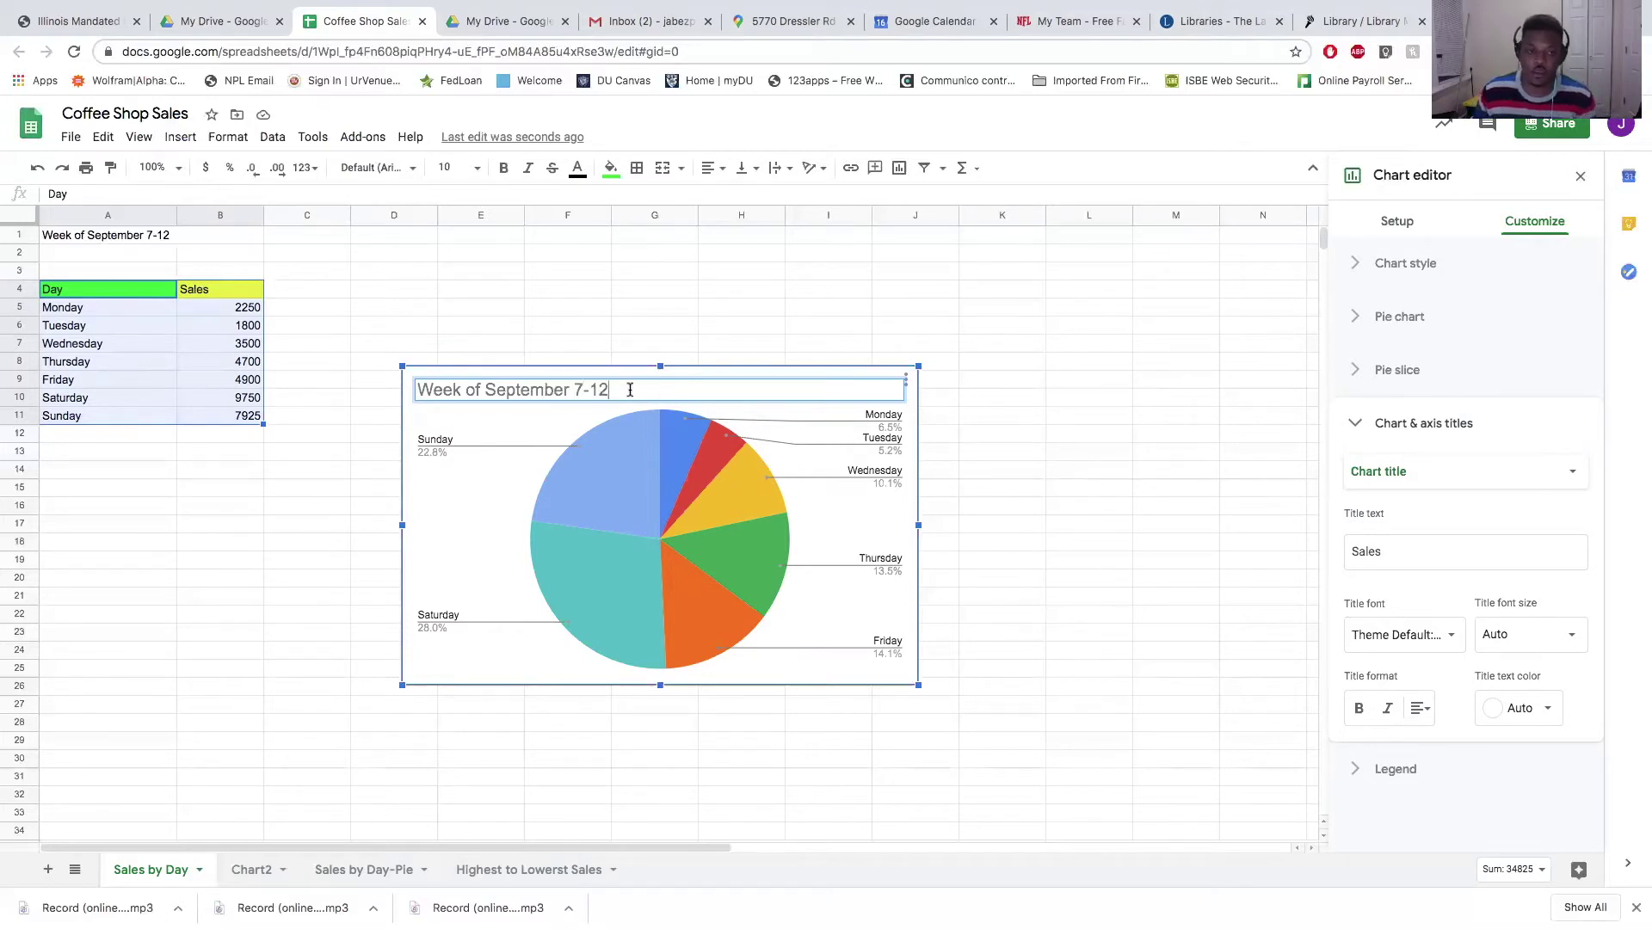
# - Try to make the chart title bold and set its text color to black
pyautogui.moveTo(630, 389); pyautogui.dragTo(456, 374)
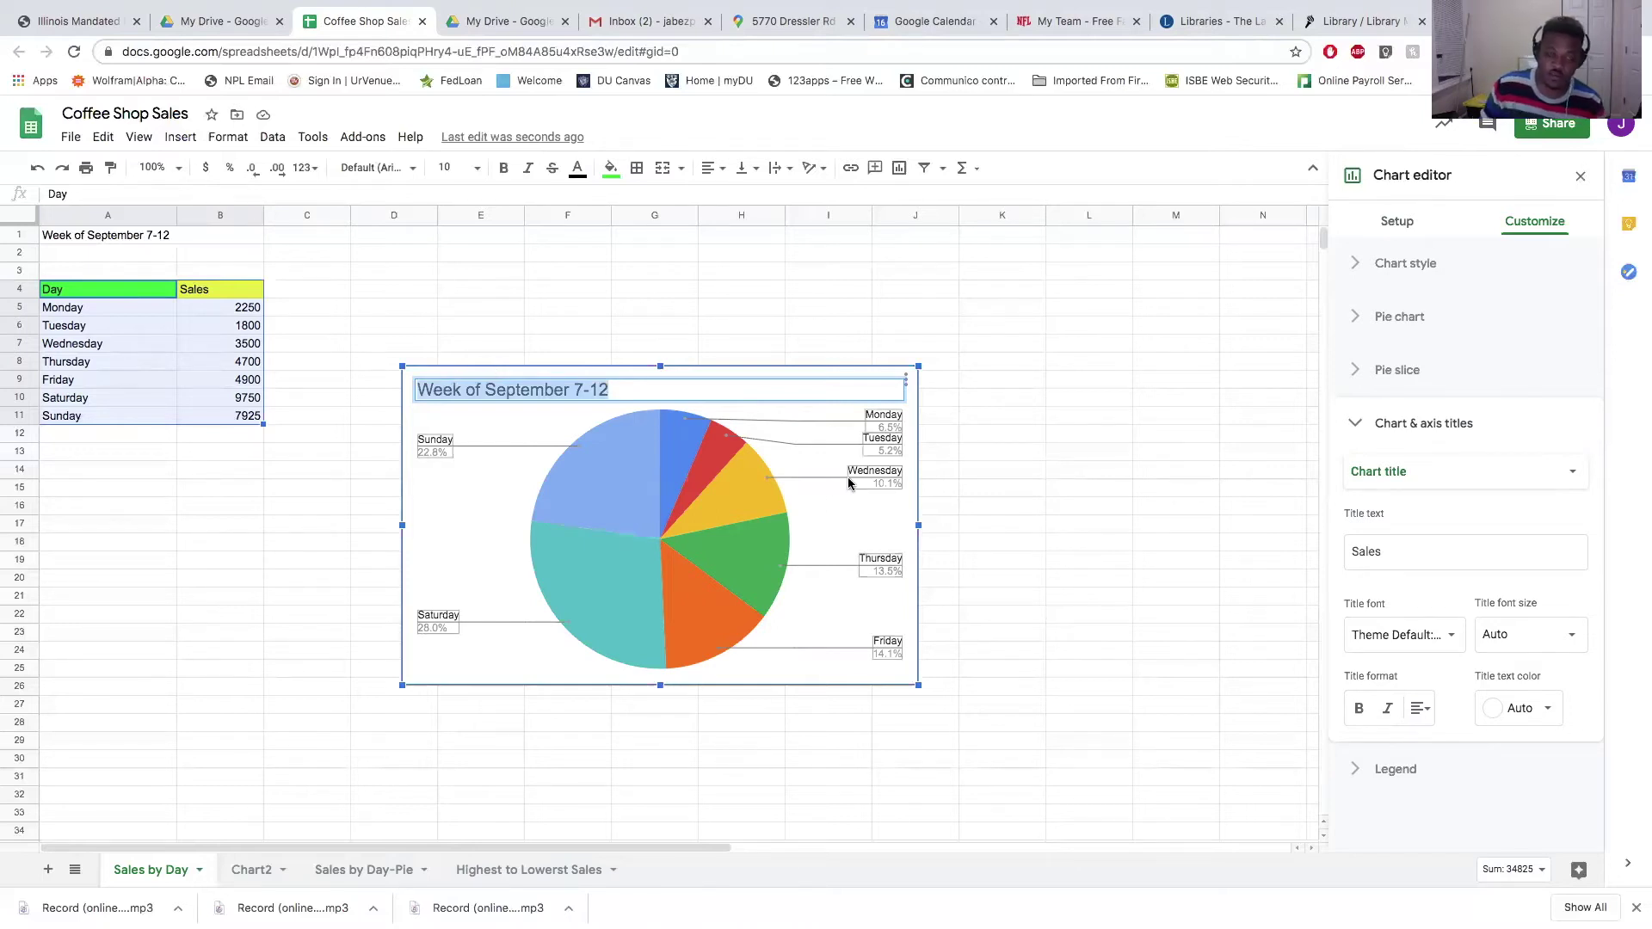
pyautogui.click(1013, 852)
pyautogui.click(1359, 708)
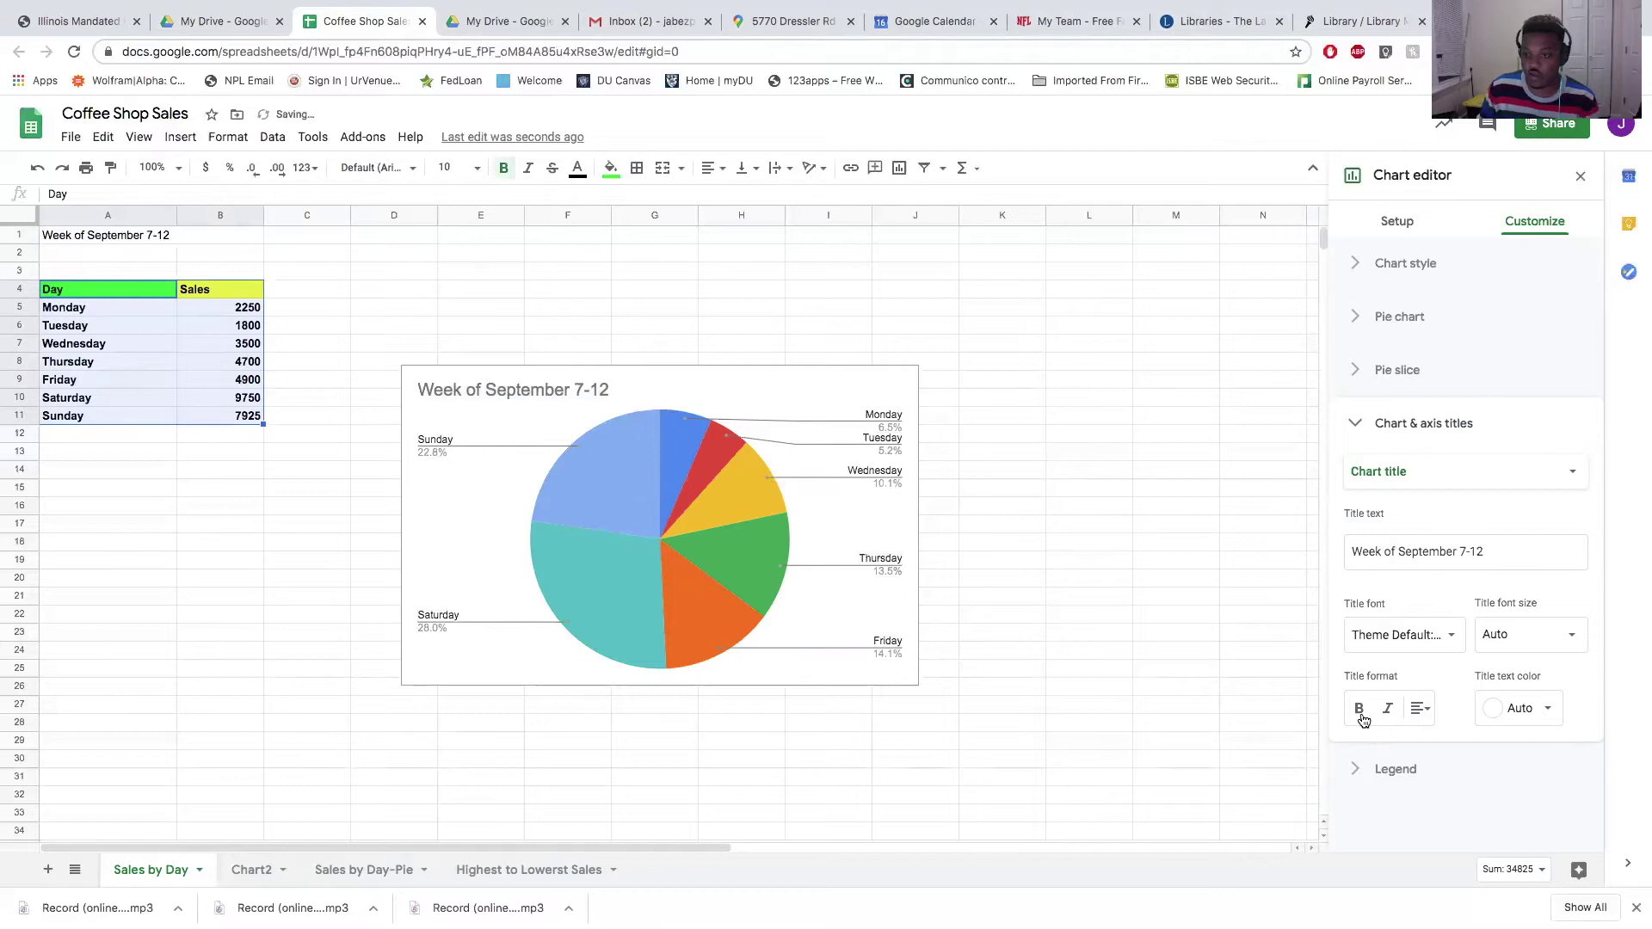
pyautogui.click(1540, 712)
pyautogui.click(1374, 437)
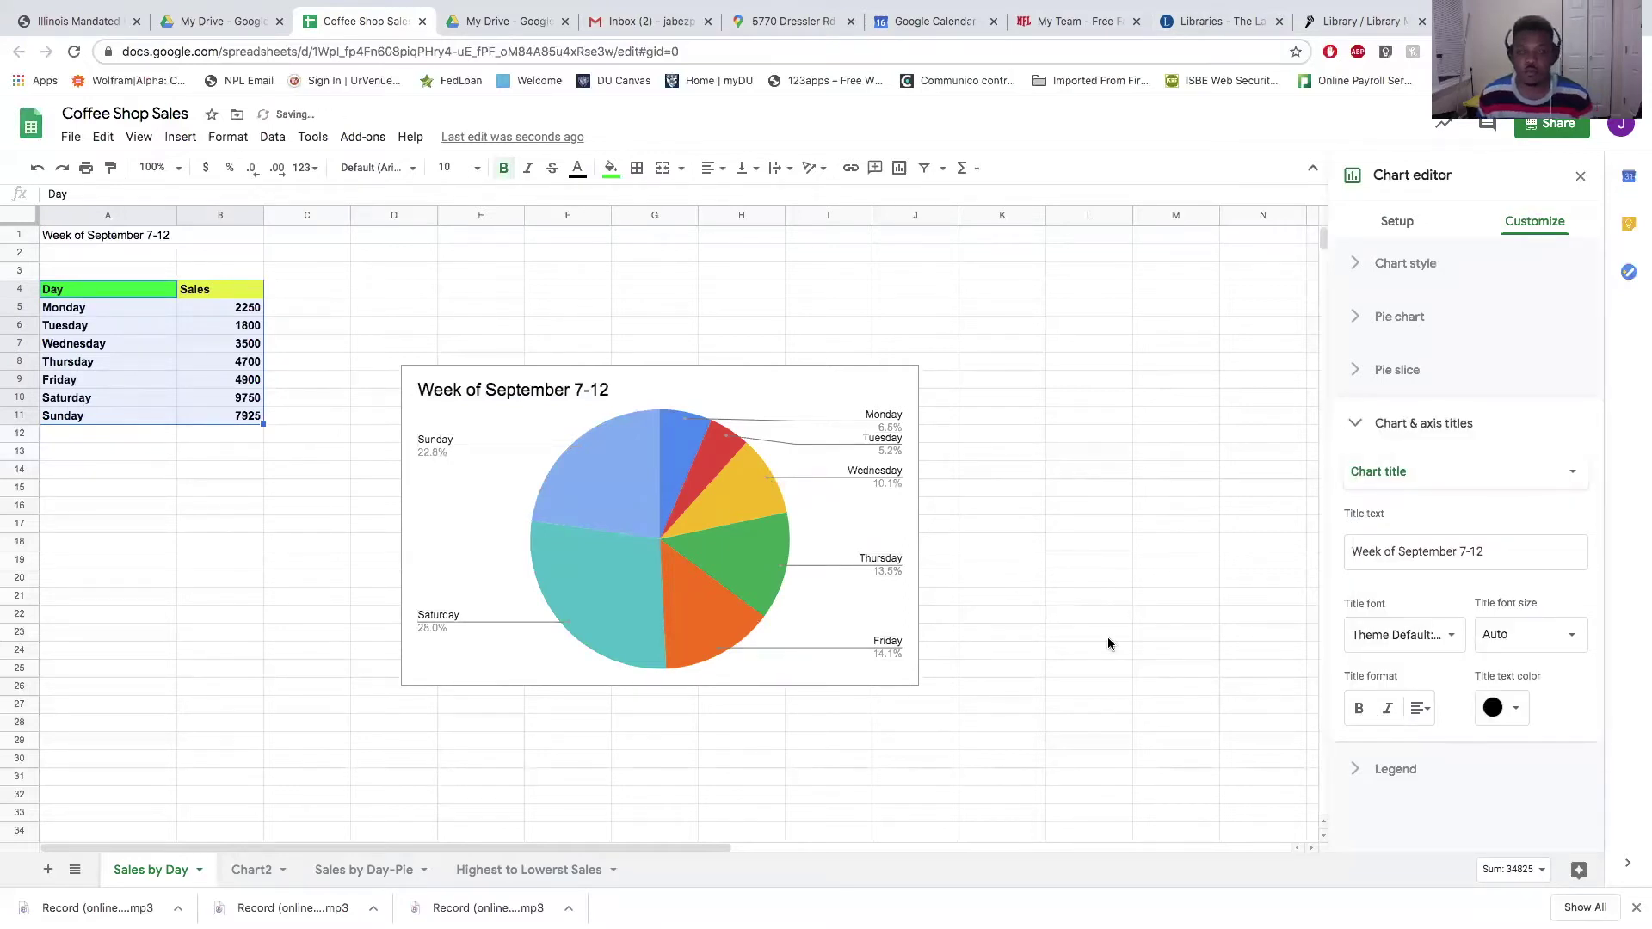
# - Set the pie chart's background color to gray in the chart style options
pyautogui.click(874, 398)
pyautogui.click(905, 379)
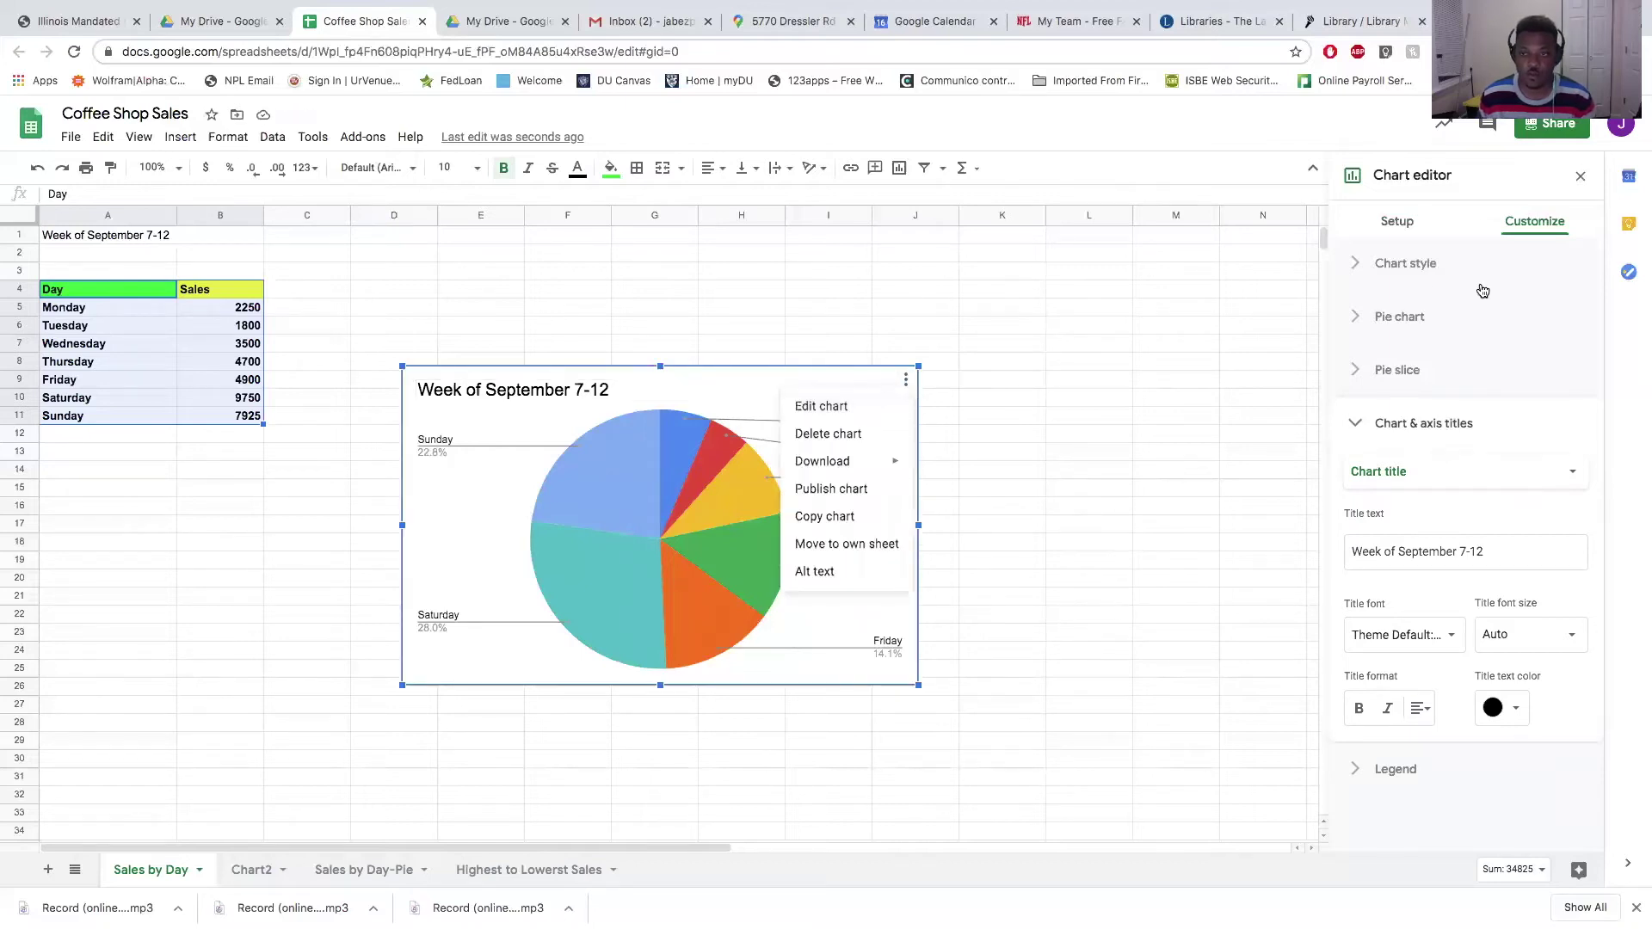
pyautogui.click(1424, 263)
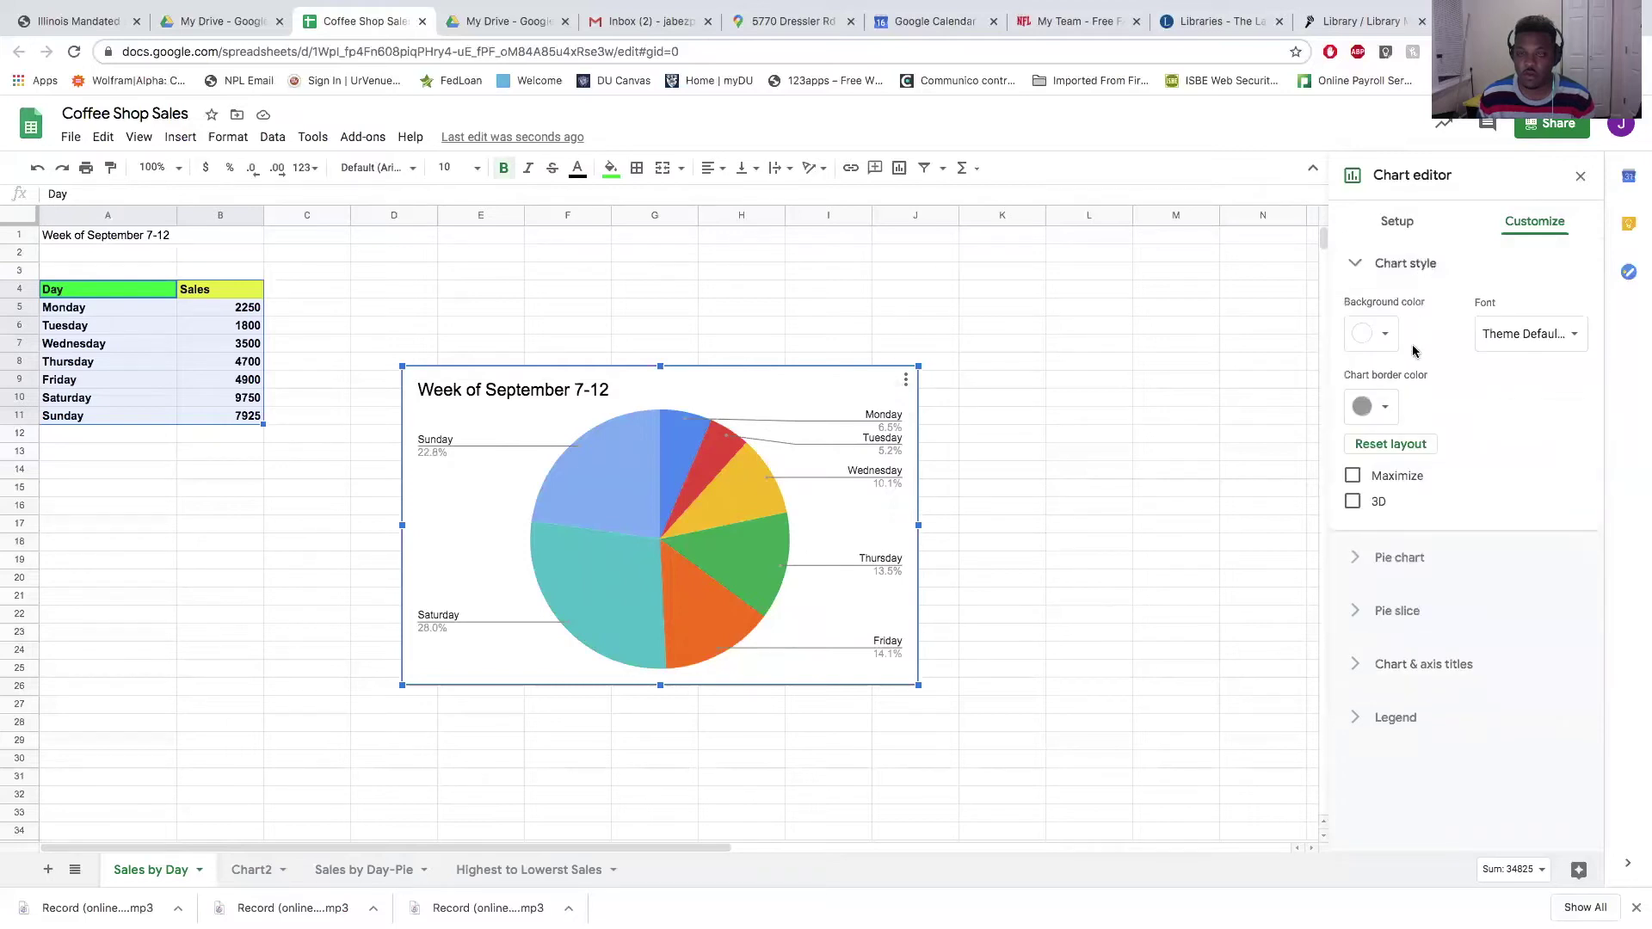
pyautogui.click(1416, 268)
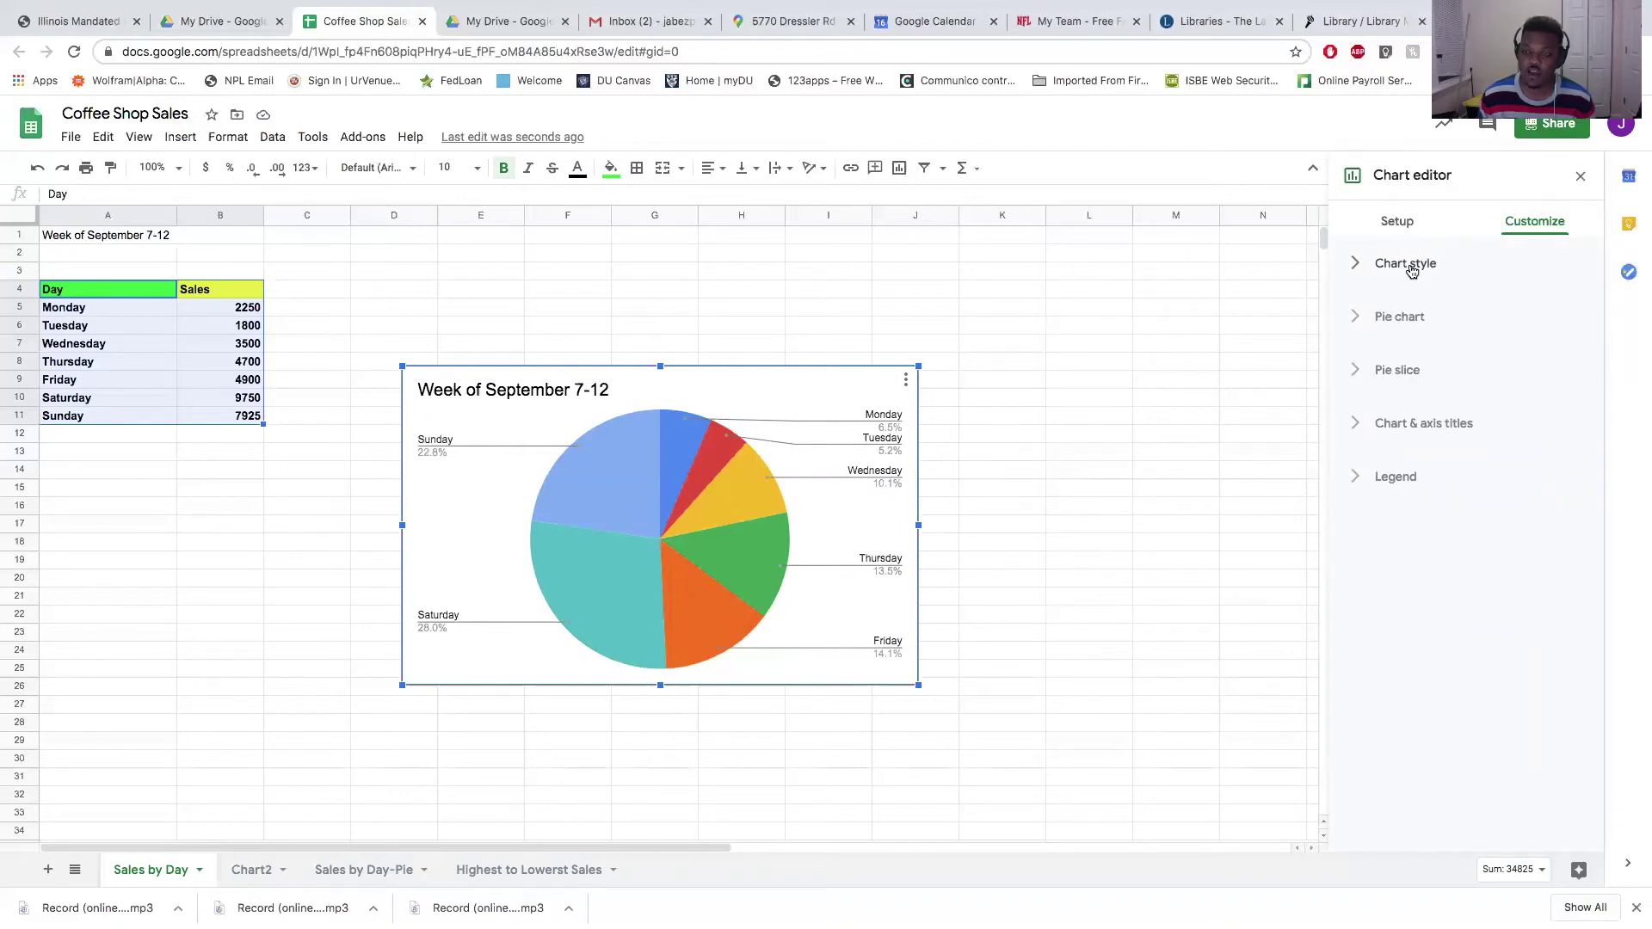
pyautogui.click(1413, 269)
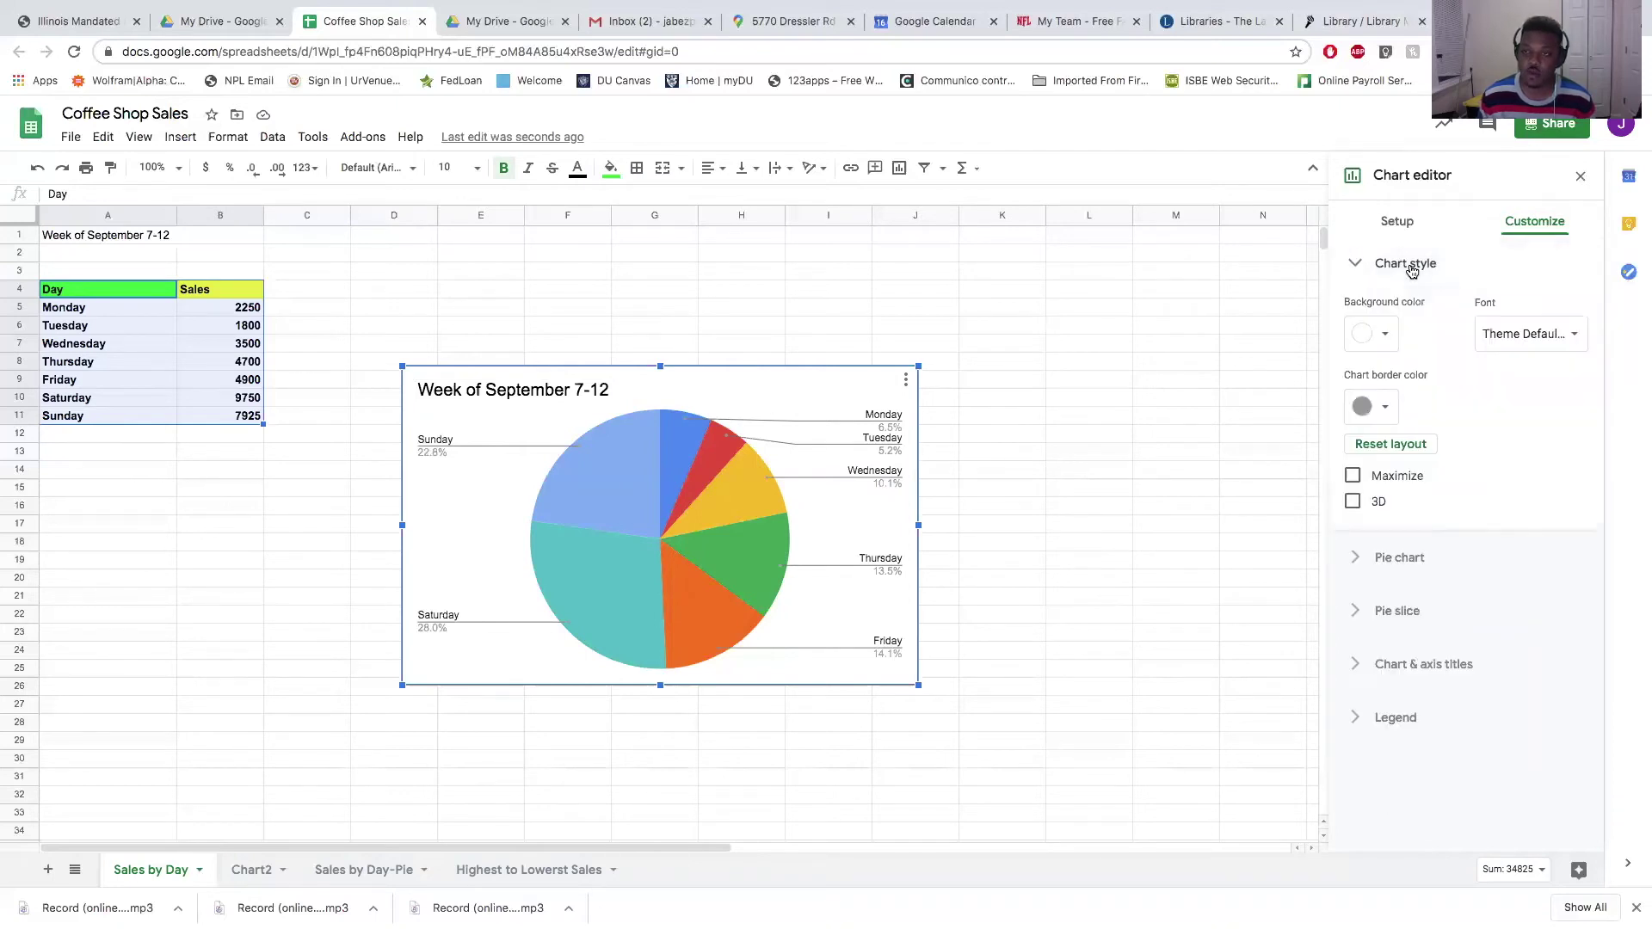
pyautogui.click(1385, 333)
pyautogui.click(1412, 389)
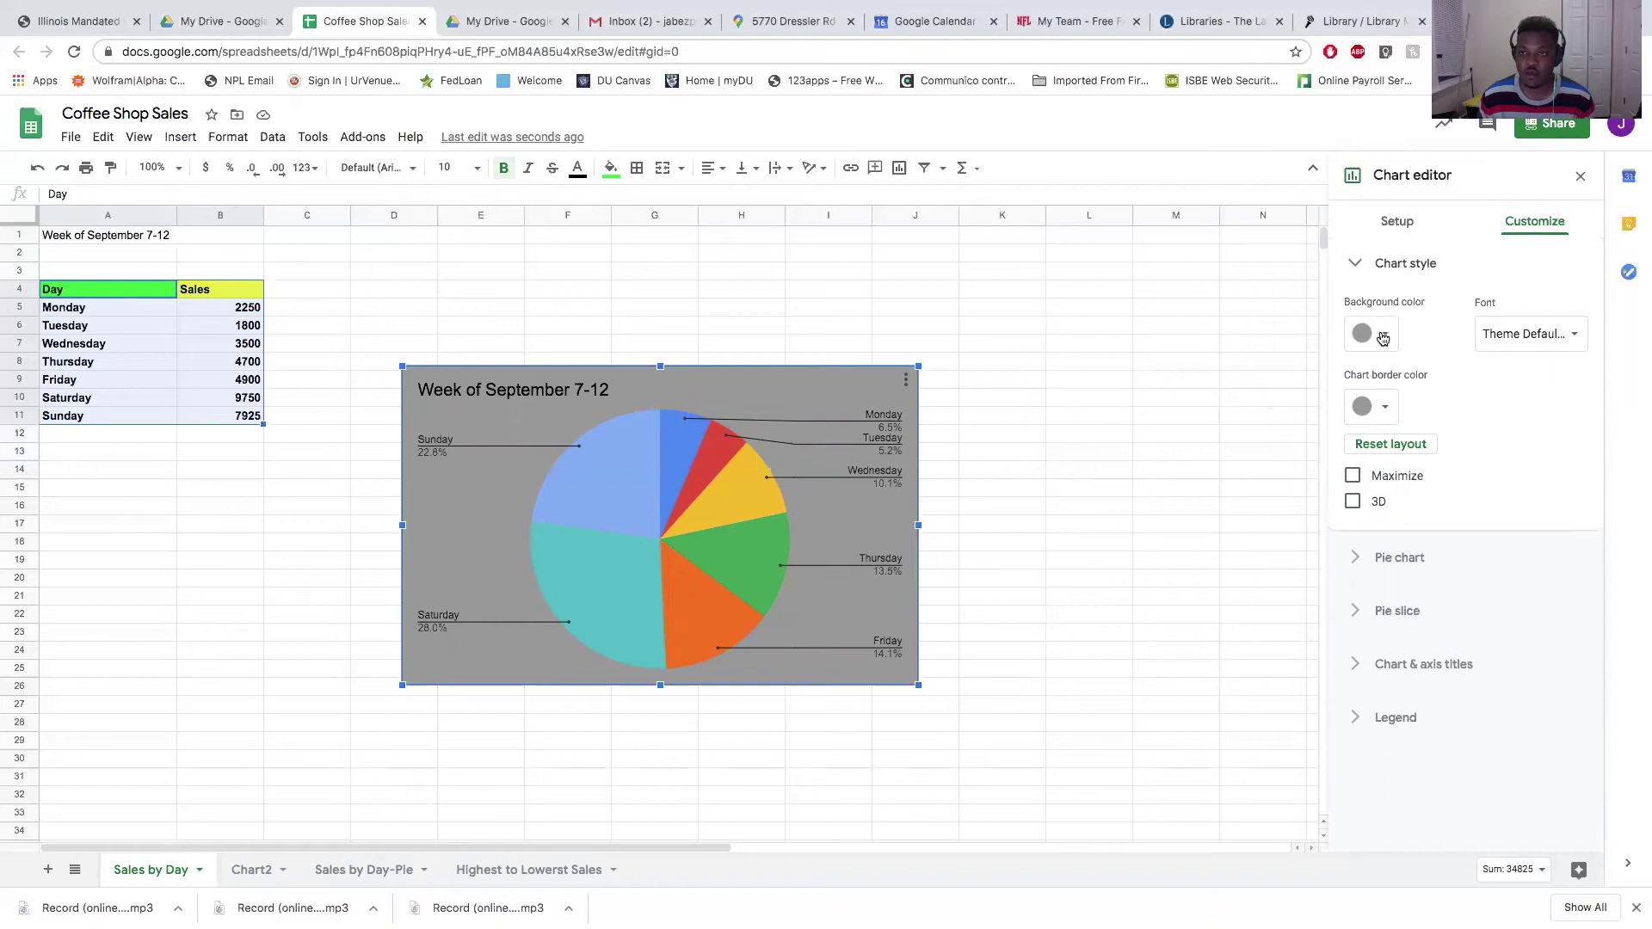
pyautogui.click(1367, 265)
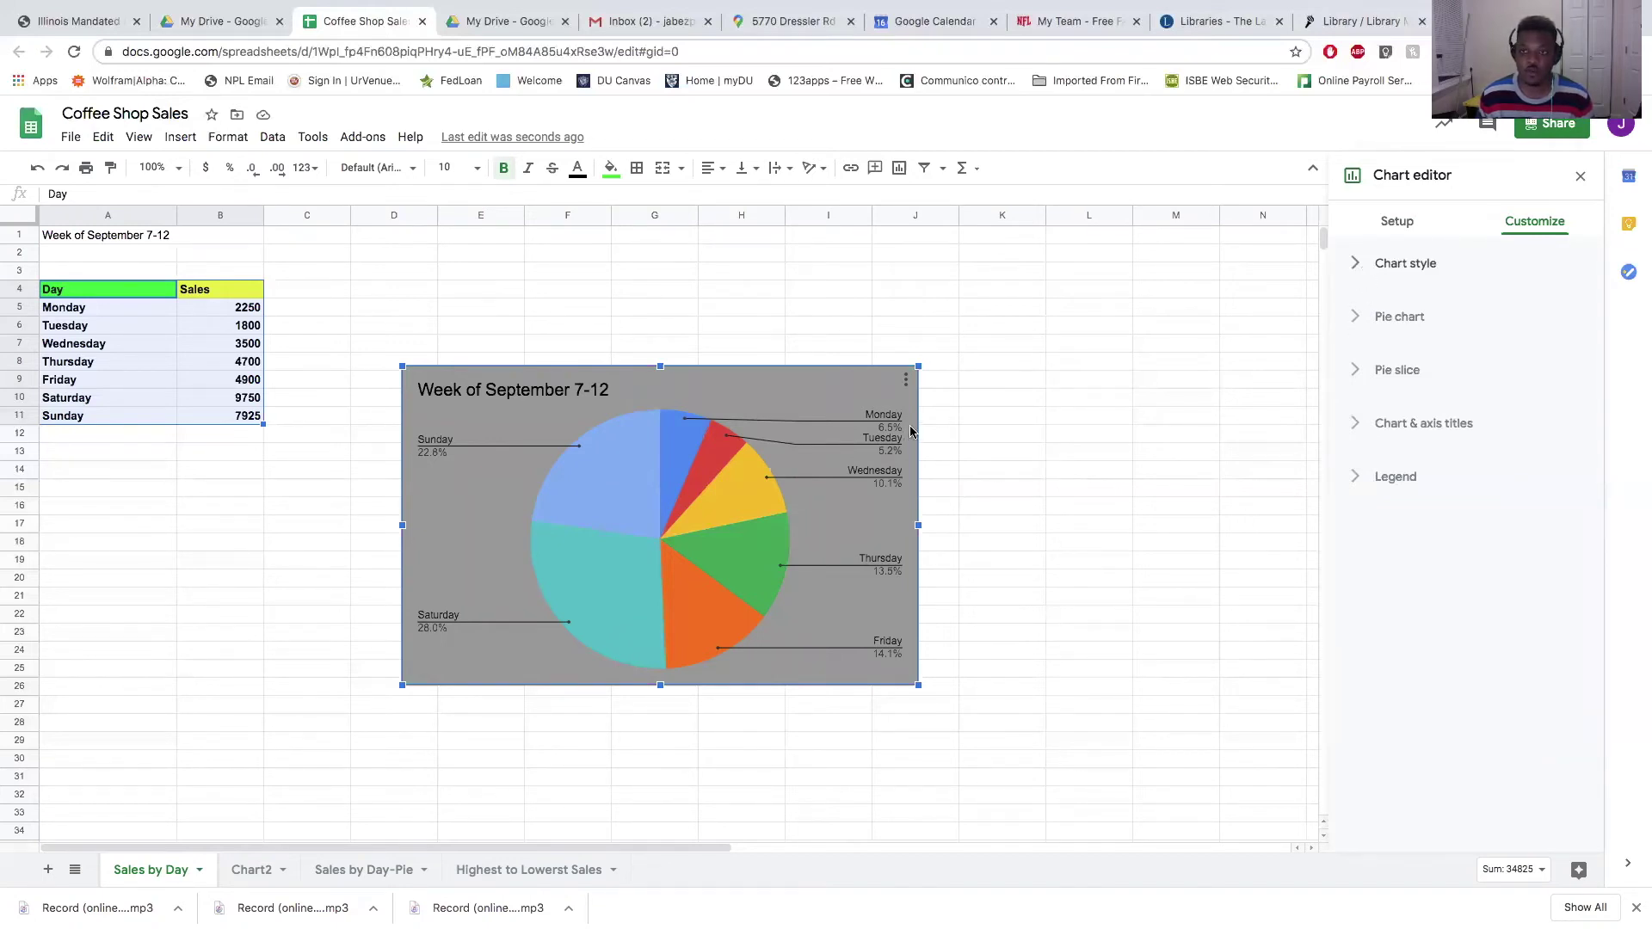
# - Set the position of the pie chart's legend to Right
pyautogui.click(1373, 483)
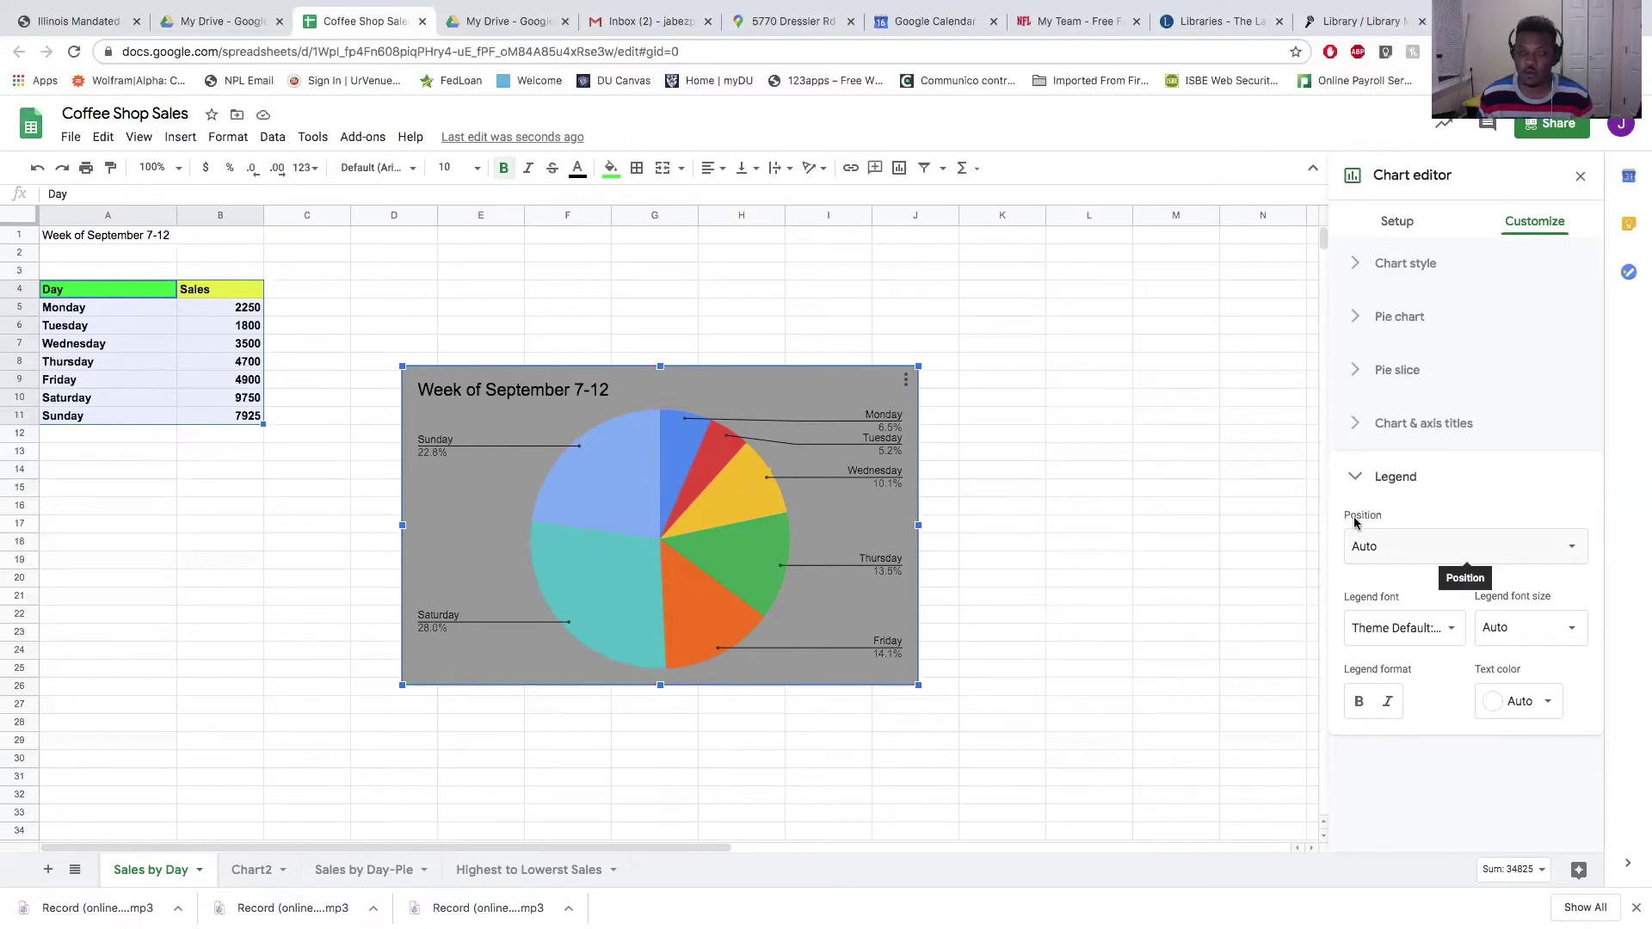
pyautogui.click(1377, 556)
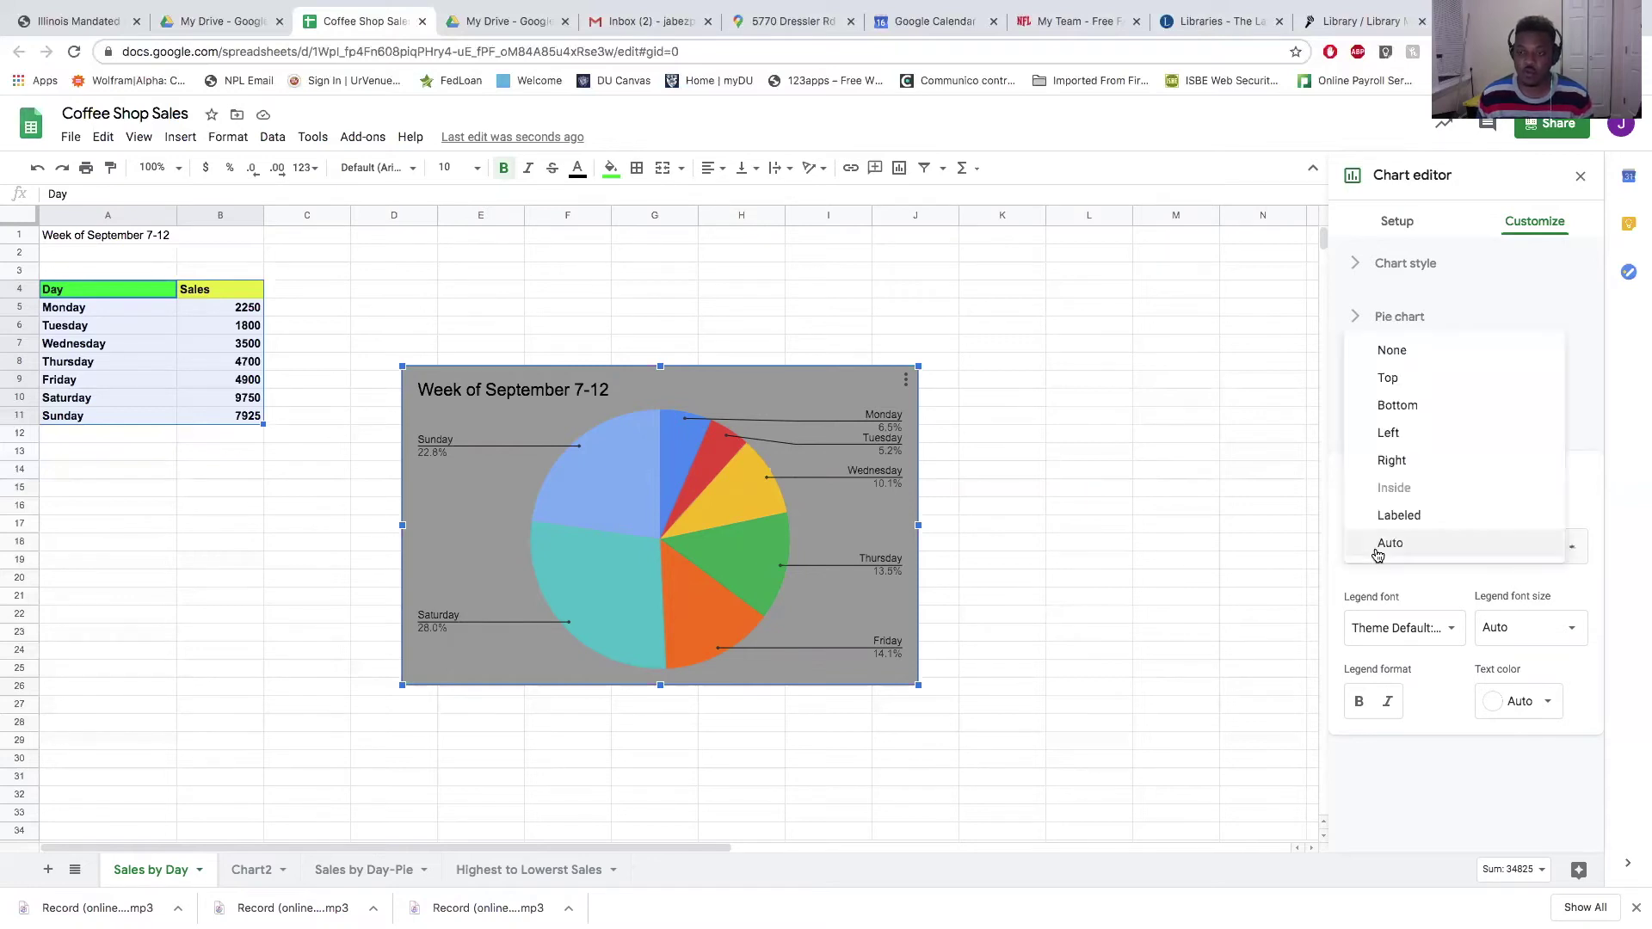
pyautogui.click(1422, 460)
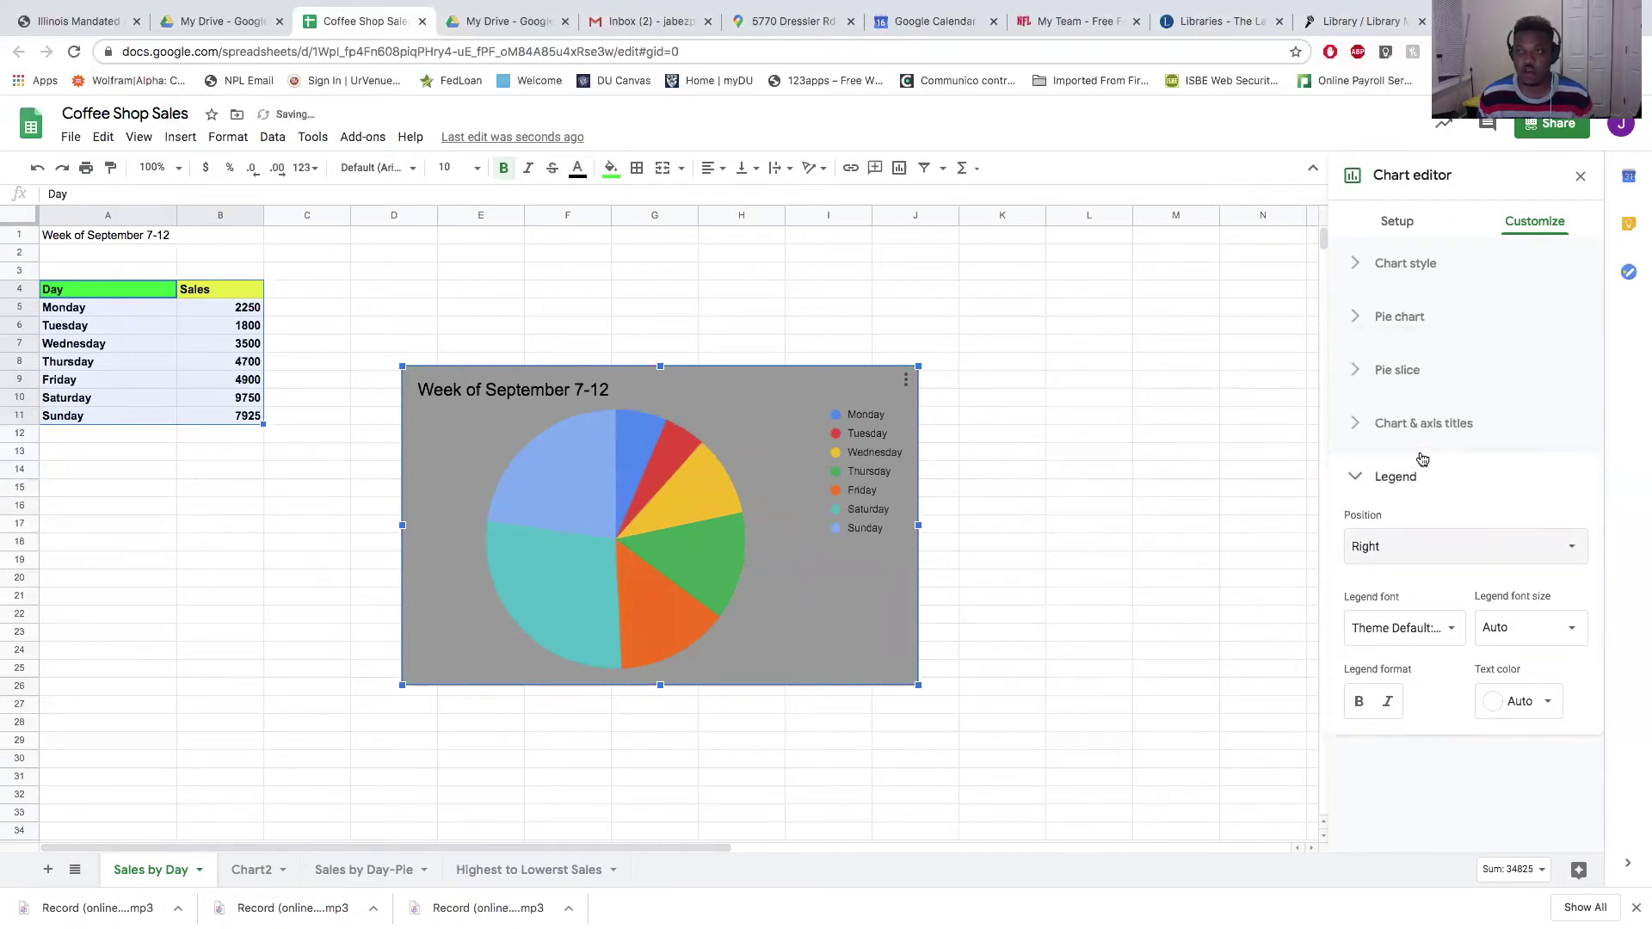
pyautogui.click(1388, 477)
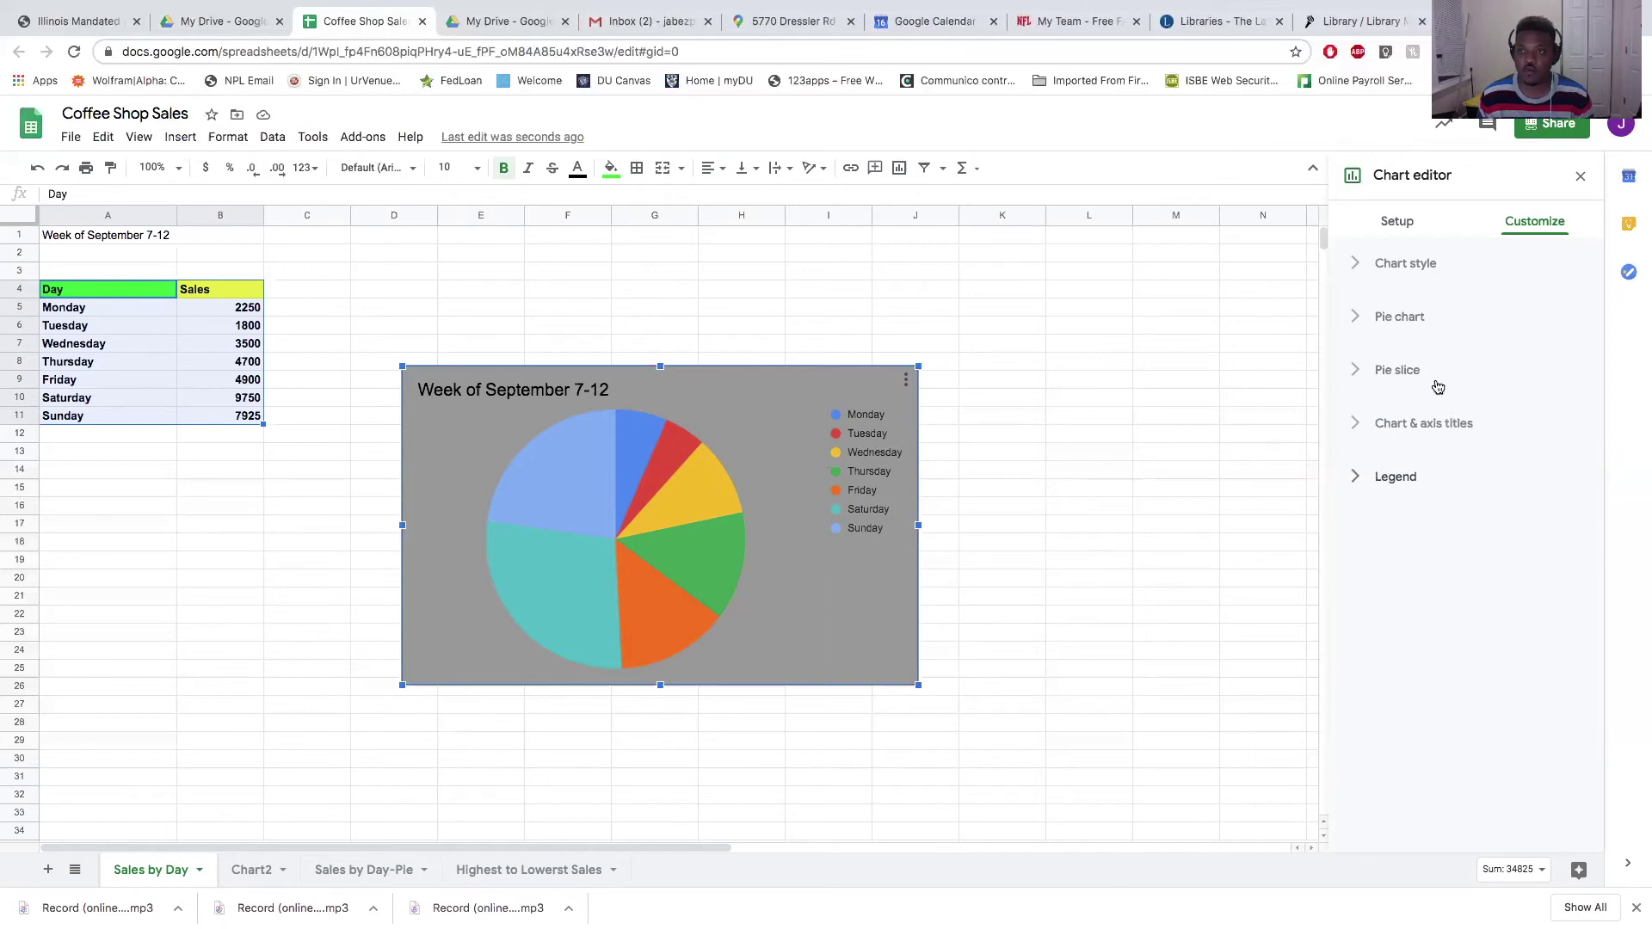
# - Set the slice labels of the pie chart to Percentage
pyautogui.click(1415, 322)
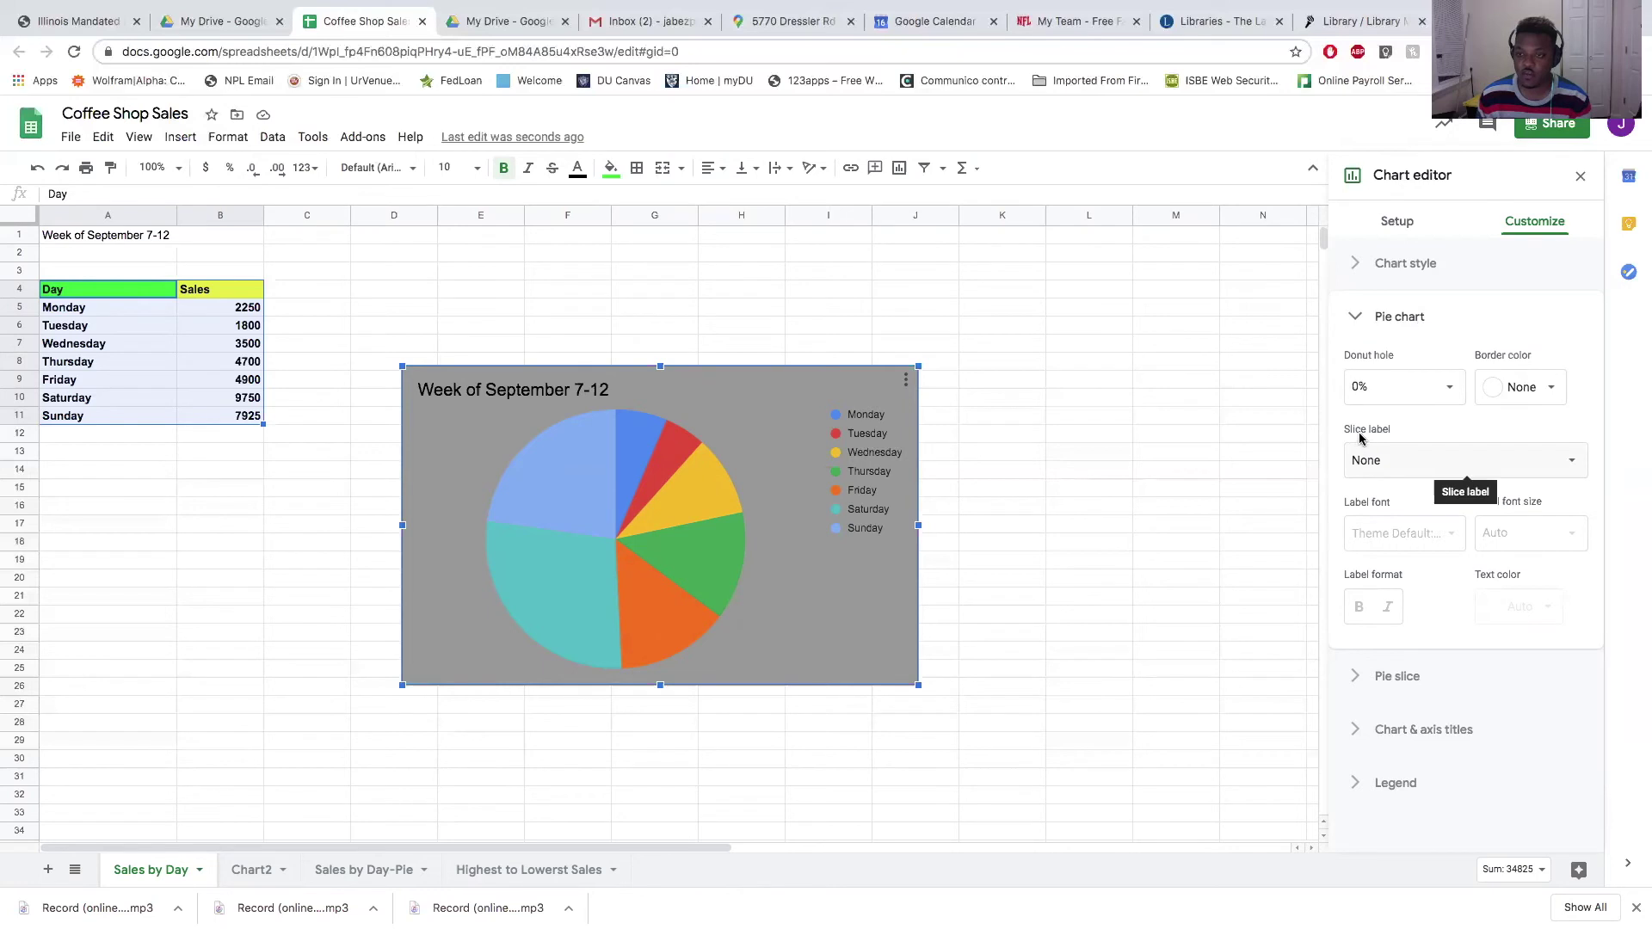
pyautogui.click(1390, 465)
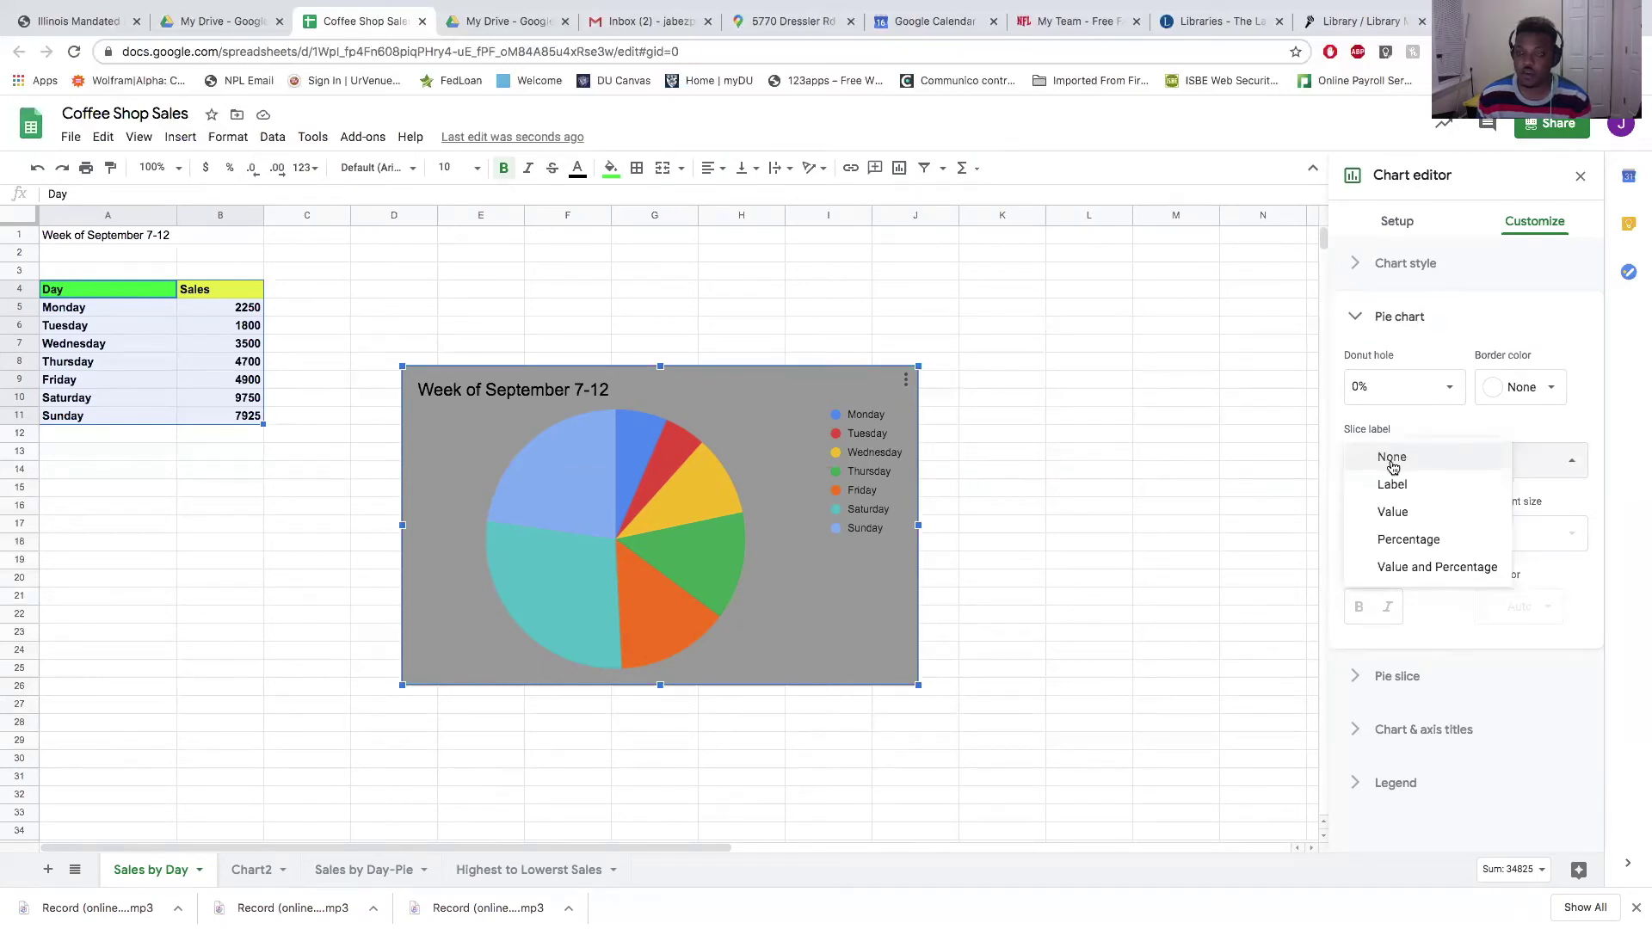
pyautogui.click(1410, 539)
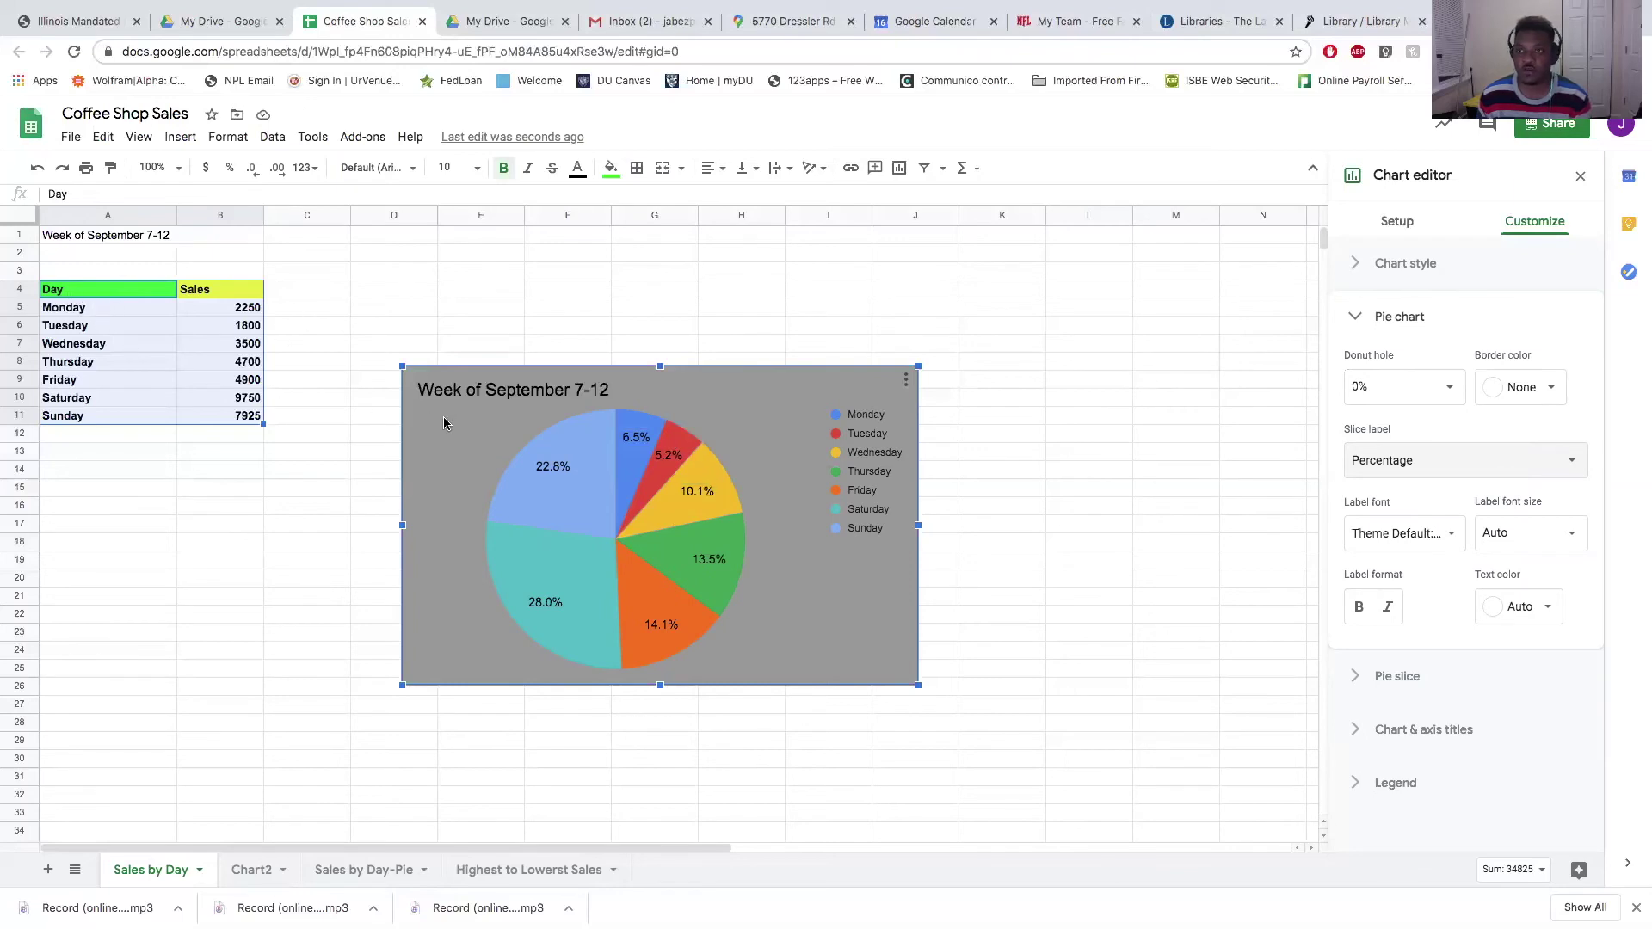
# - Move the pie chart to its own sheet, and check both the Sales by Day sheet and the new chart sheet
pyautogui.click(907, 383)
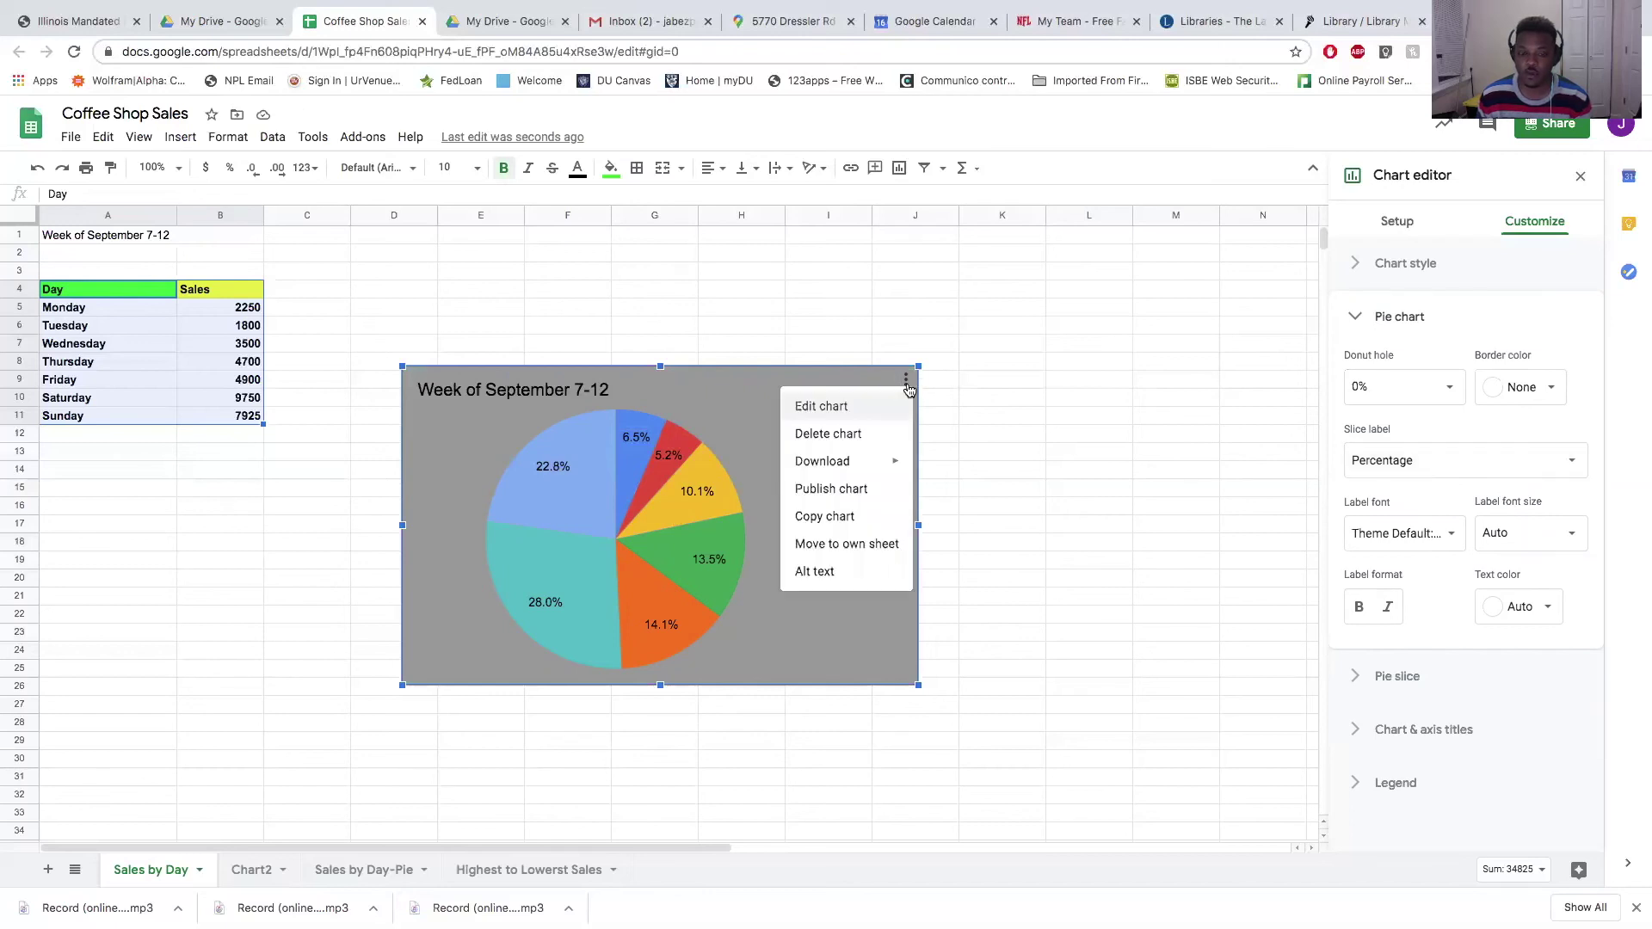
pyautogui.click(869, 554)
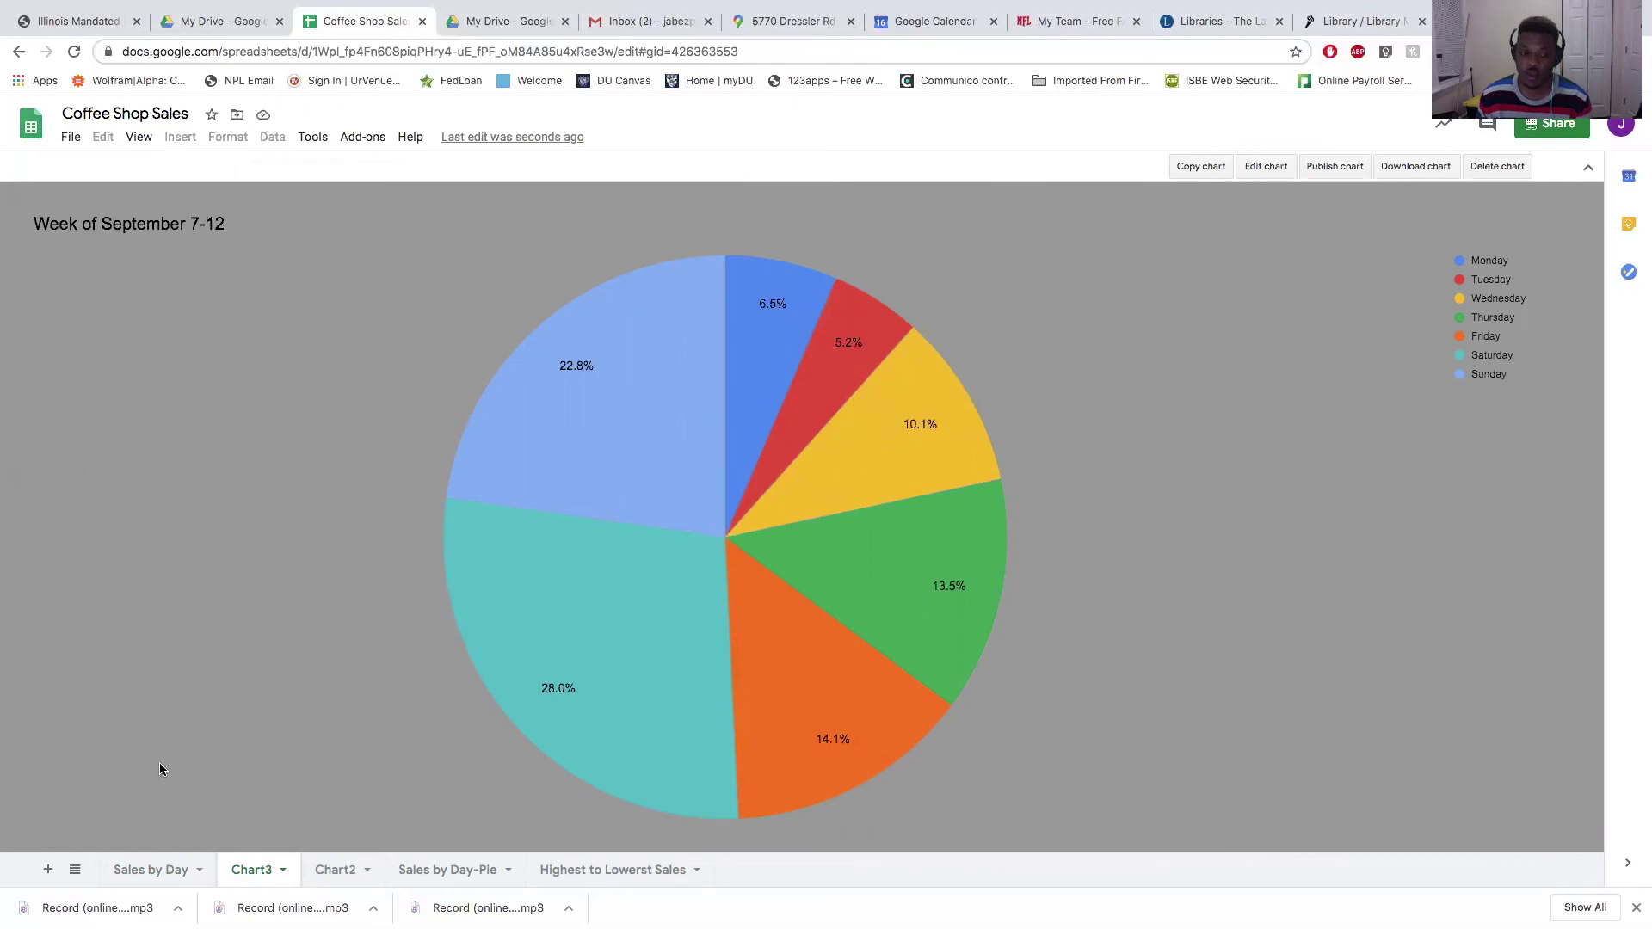
pyautogui.click(164, 881)
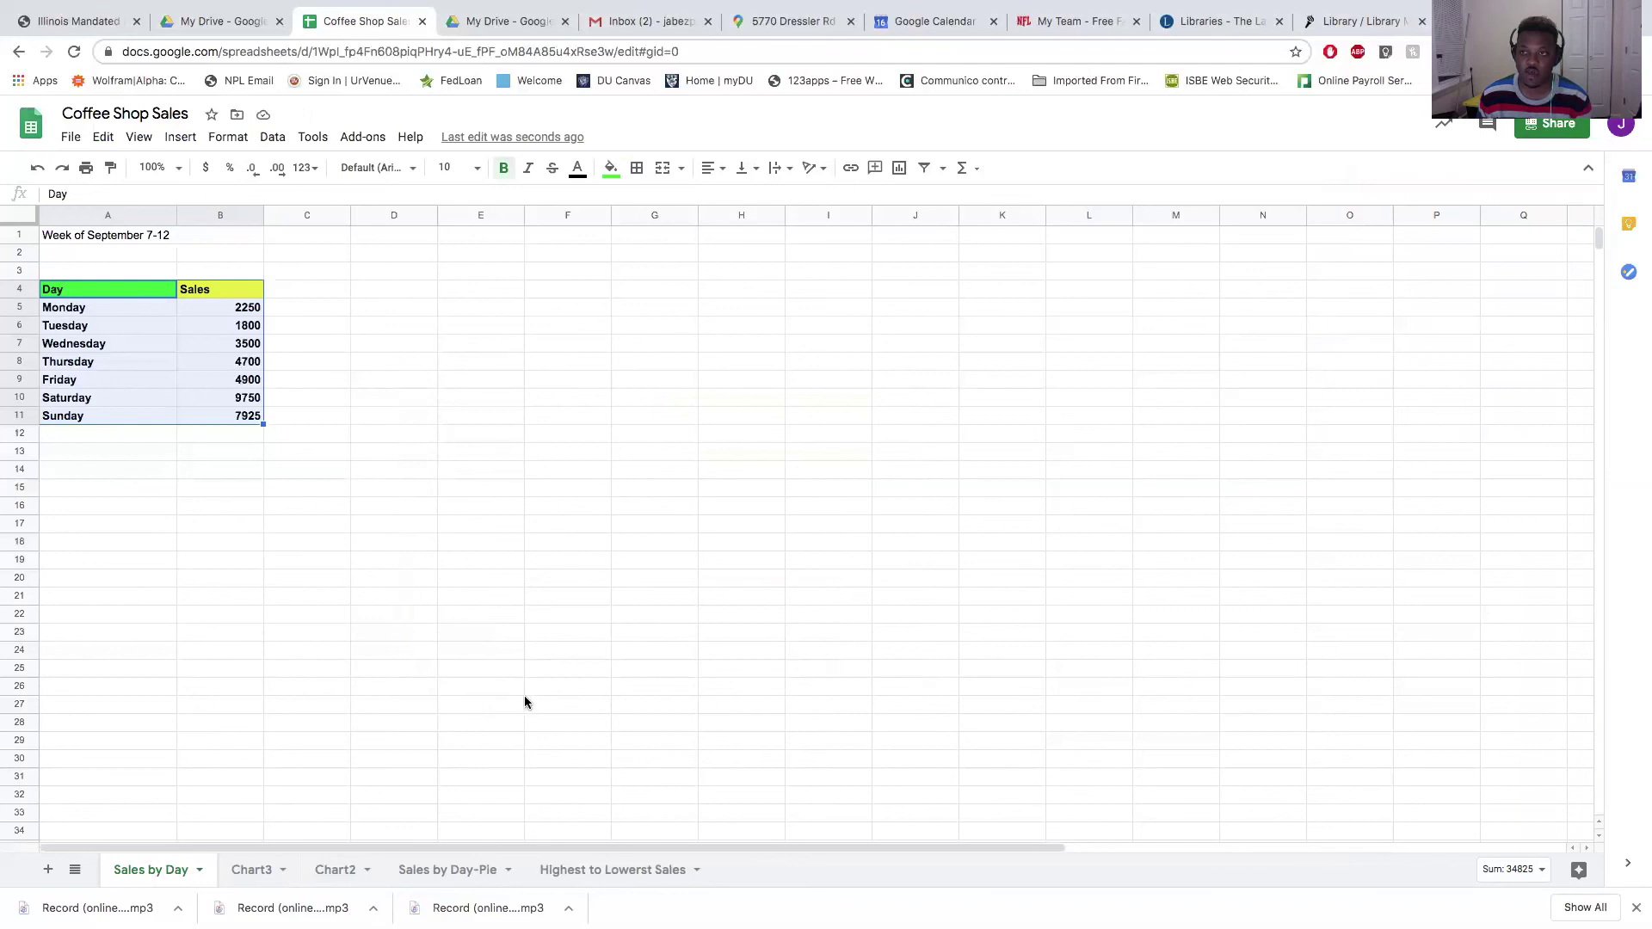
pyautogui.hscroll(2, 524, 695)
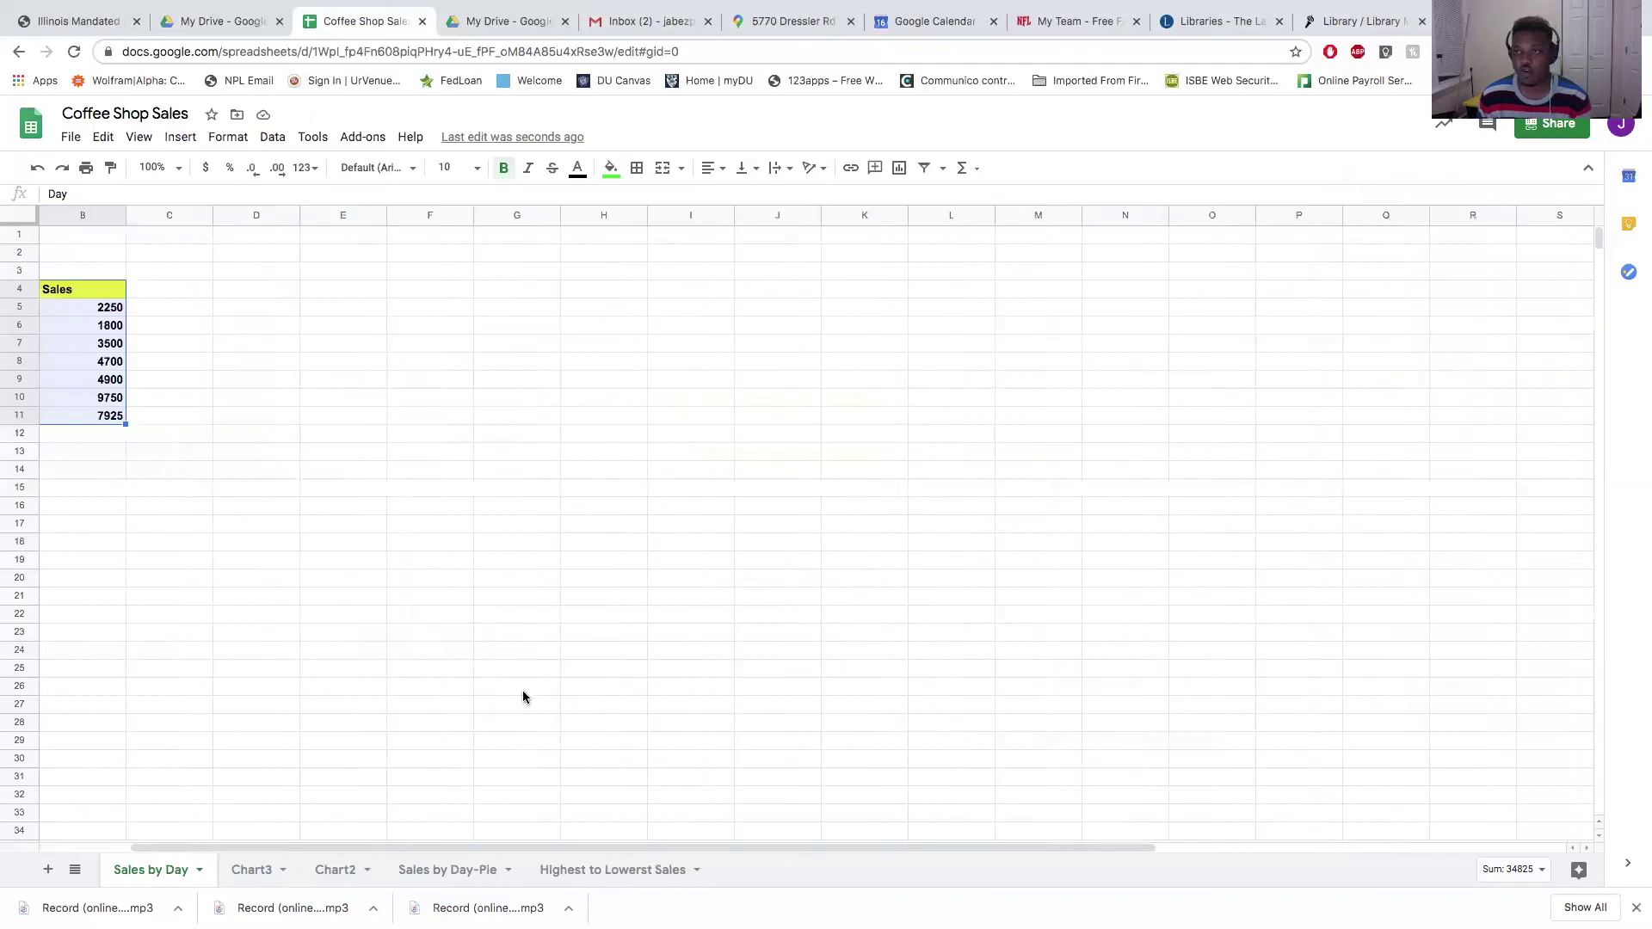
pyautogui.click(244, 870)
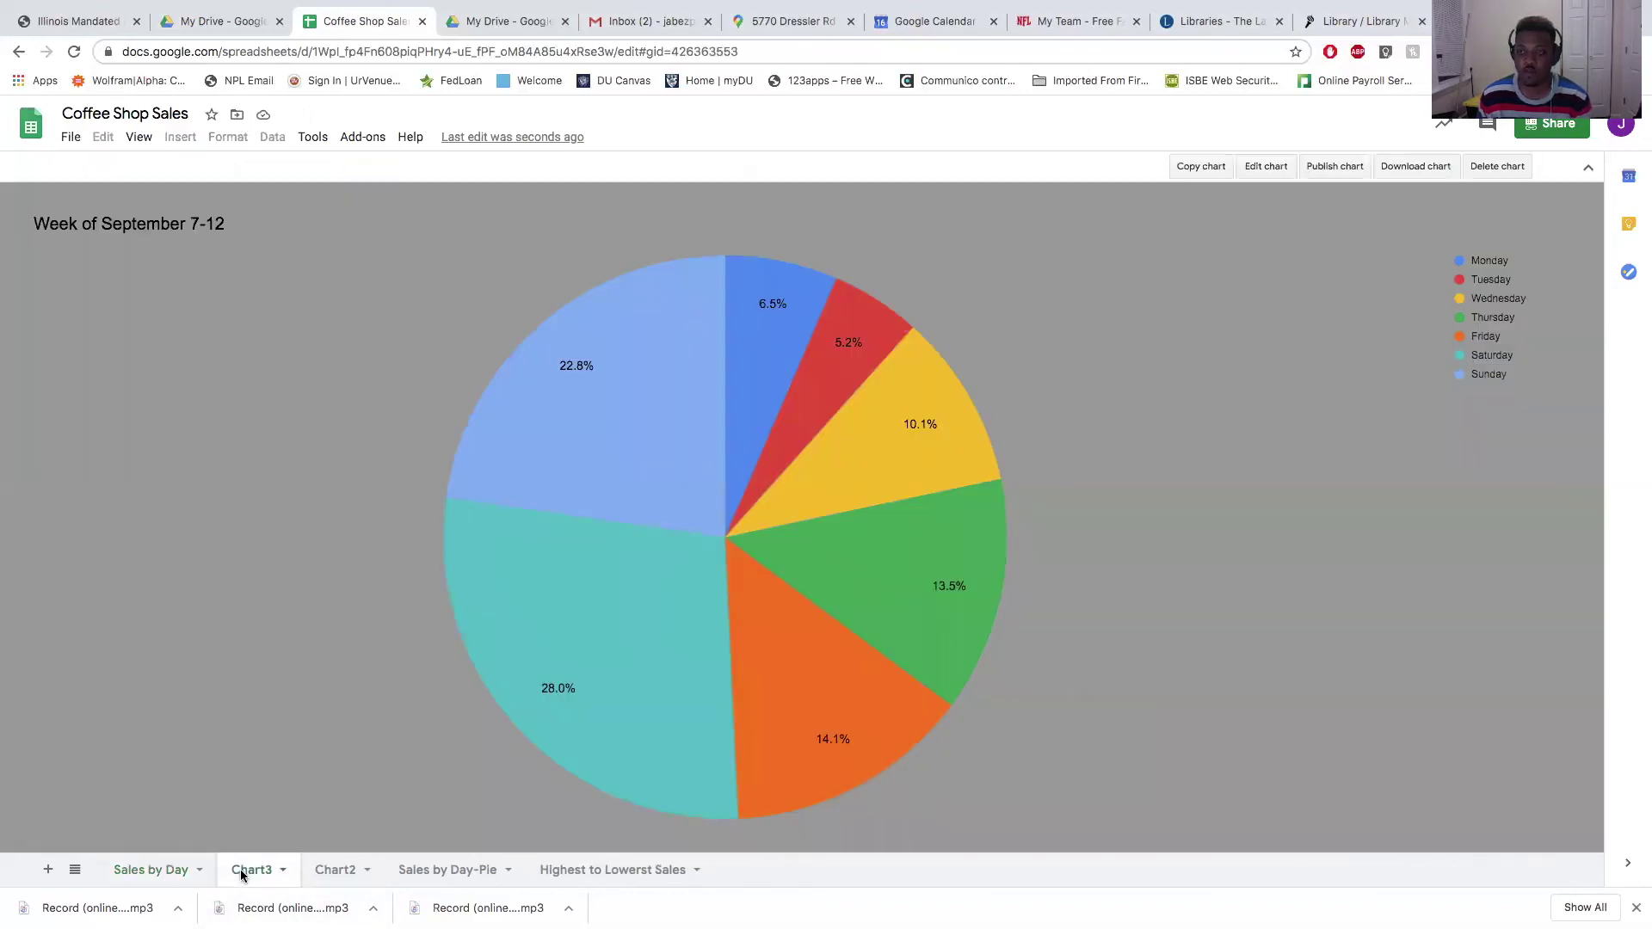